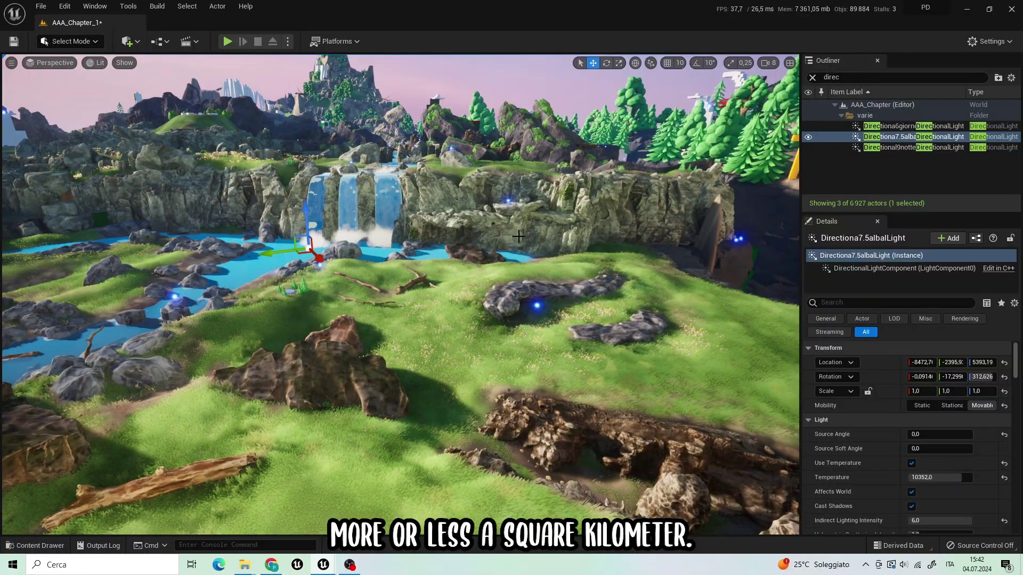
# Try different sun directions over the waterfall valley by rotating the Directiona7.5alba directional light, and undo the rotation
pyautogui.moveTo(520, 247); pyautogui.dragTo(399, 183, button='right')
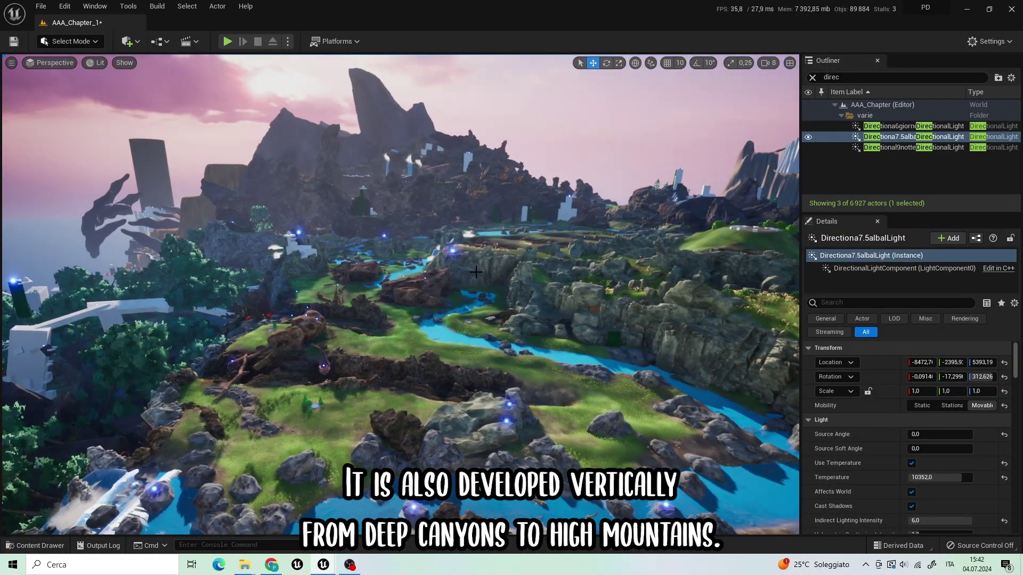
pyautogui.moveTo(475, 272); pyautogui.dragTo(335, 264, button='right')
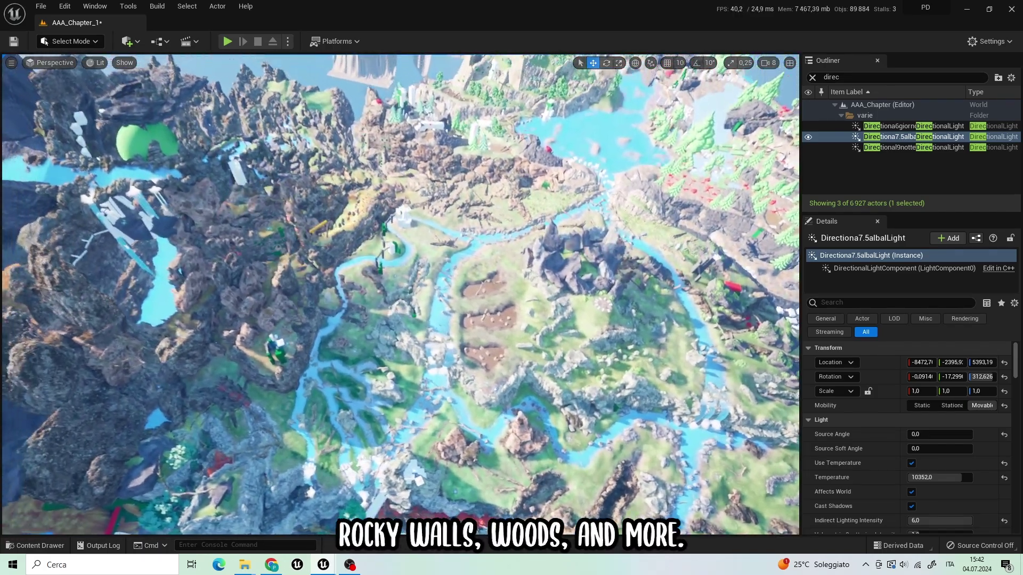
pyautogui.moveTo(477, 340); pyautogui.dragTo(473, 342, button='right')
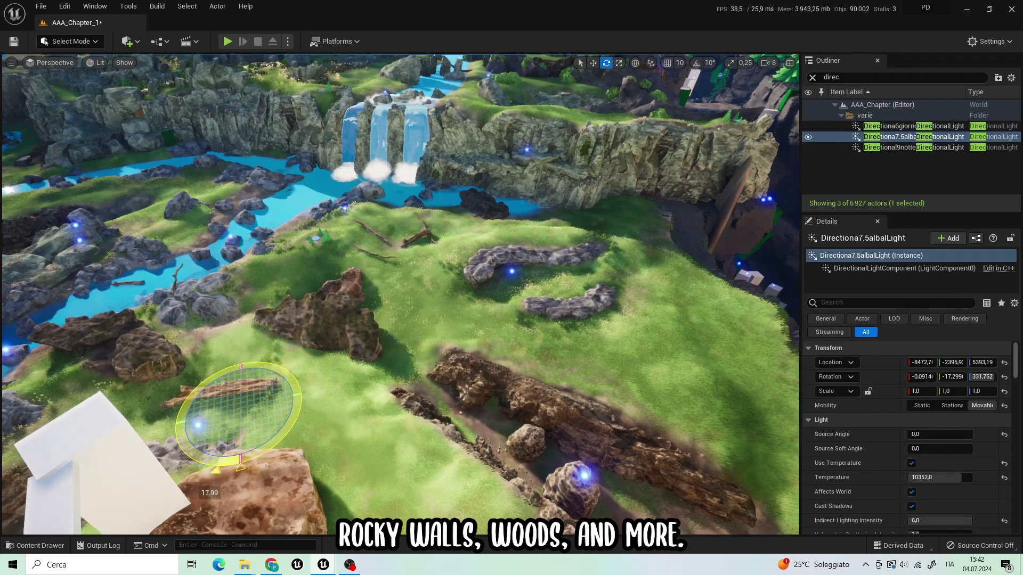
pyautogui.moveTo(216, 469); pyautogui.dragTo(258, 461)
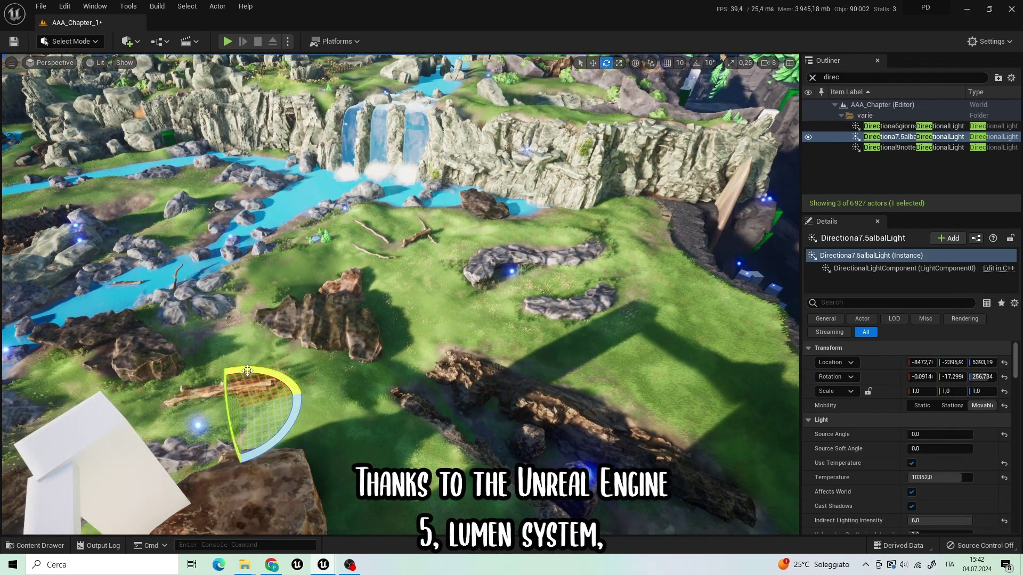
pyautogui.moveTo(248, 371); pyautogui.dragTo(209, 369)
pyautogui.moveTo(209, 369); pyautogui.dragTo(210, 288, button='right')
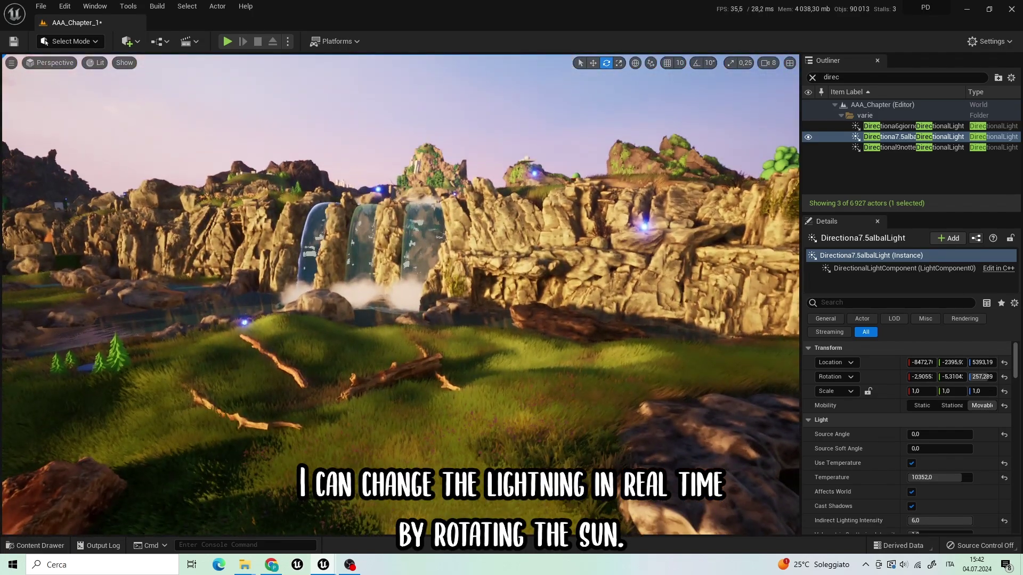
pyautogui.moveTo(385, 233); pyautogui.dragTo(385, 279, button='right')
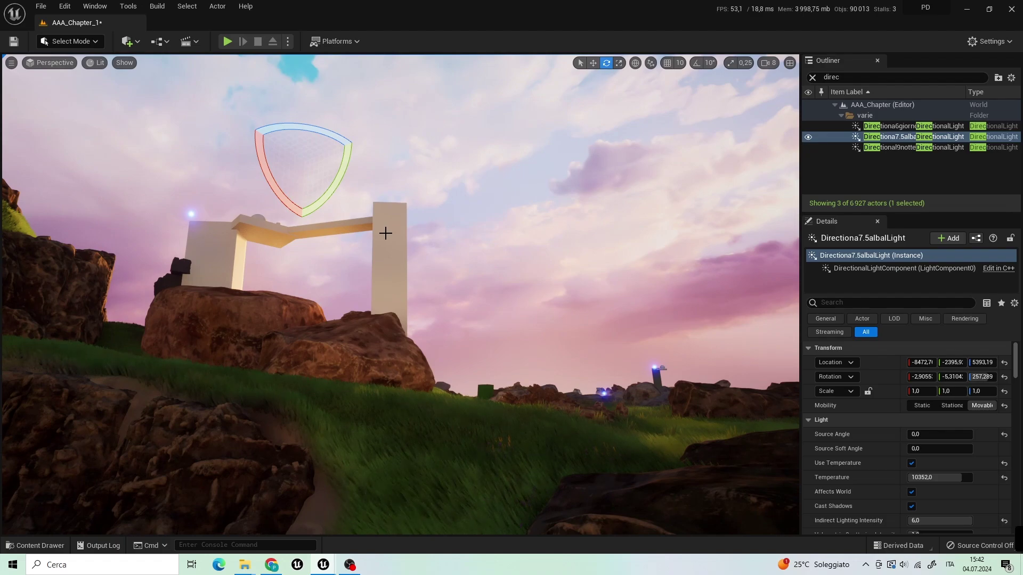
pyautogui.hotkey('ctrl', 'z')
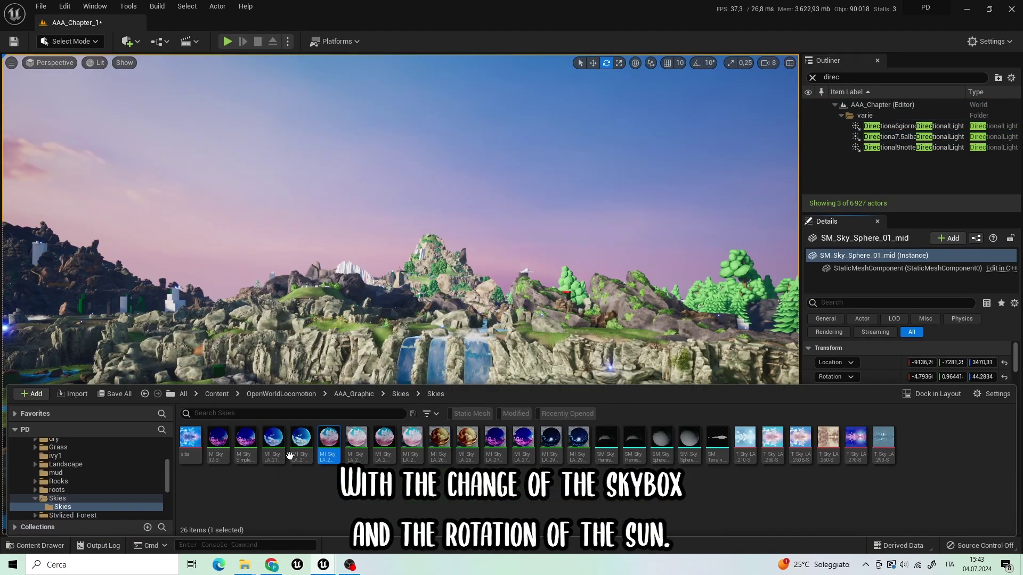
# Try the MI_Sky_LA_210 cloudy blue material on the sky sphere with a rotated directional light, and undo the light's last rotation
pyautogui.moveTo(273, 442); pyautogui.dragTo(459, 160)
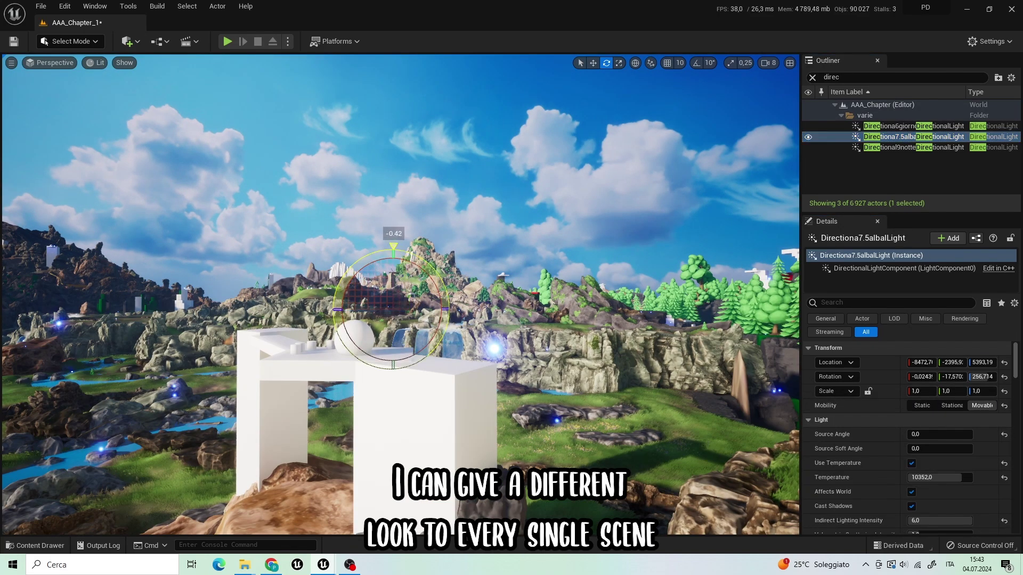
pyautogui.moveTo(393, 247); pyautogui.dragTo(417, 251)
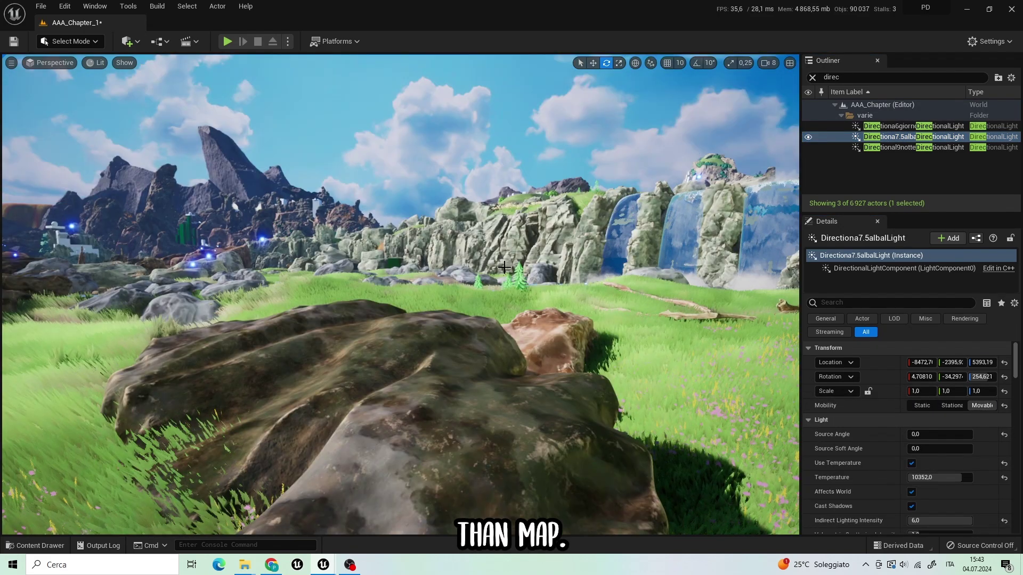
pyautogui.hotkey('ctrl', 'z')
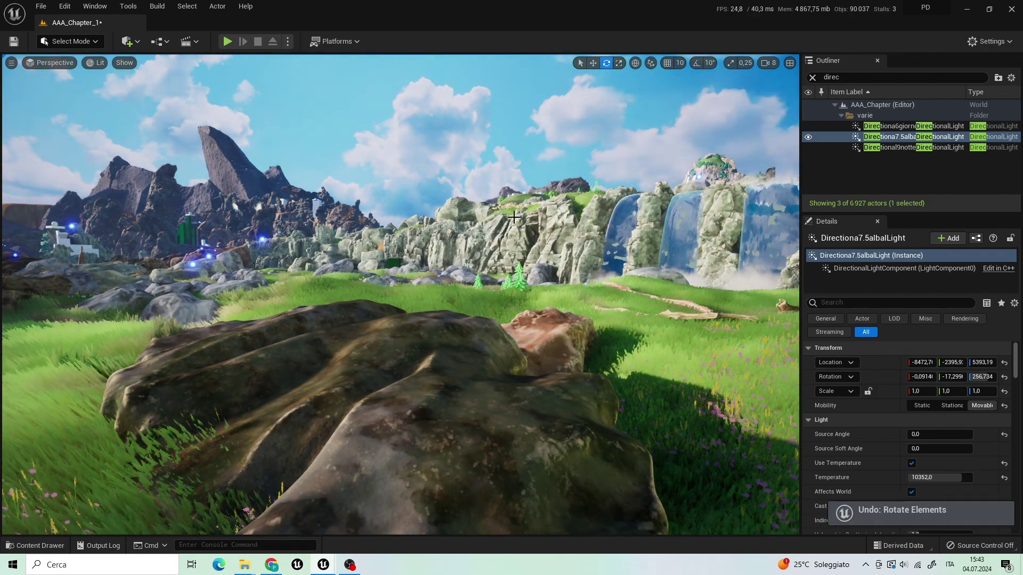
# Select the sky sphere and try another sky material from the Skies folder on it
pyautogui.click(623, 104)
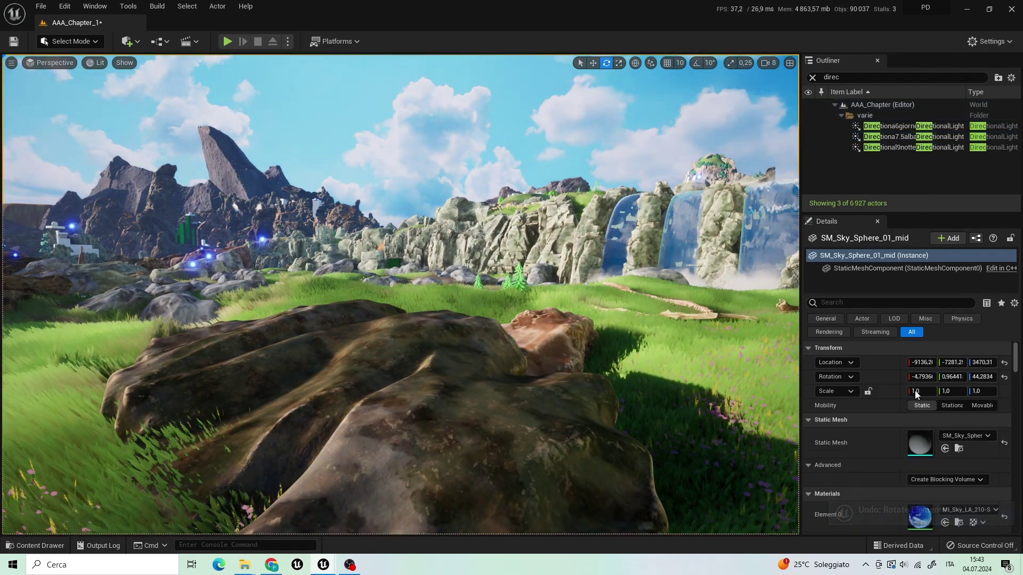
pyautogui.hotkey('ctrl', 'space')
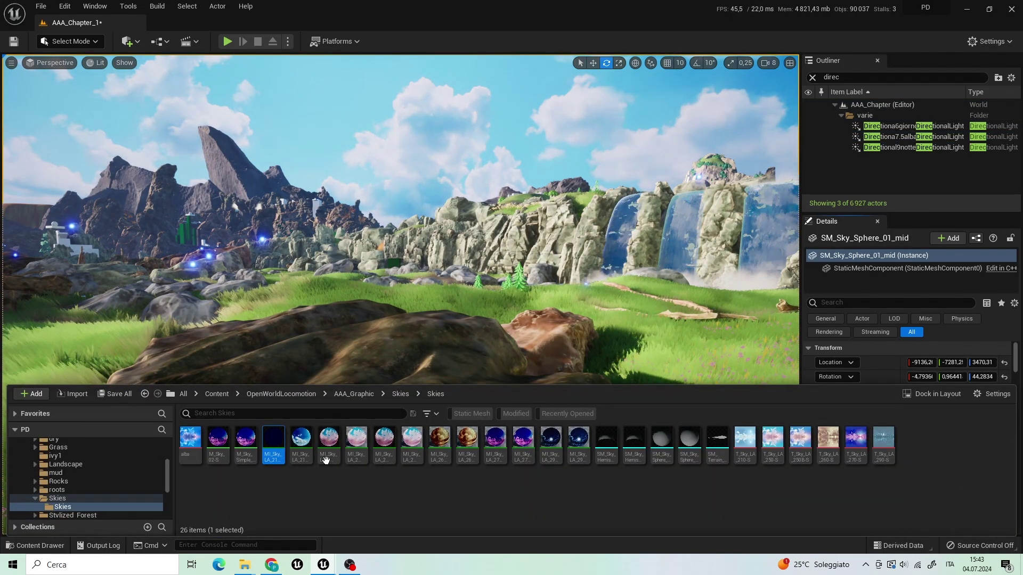
pyautogui.moveTo(326, 459); pyautogui.dragTo(474, 135)
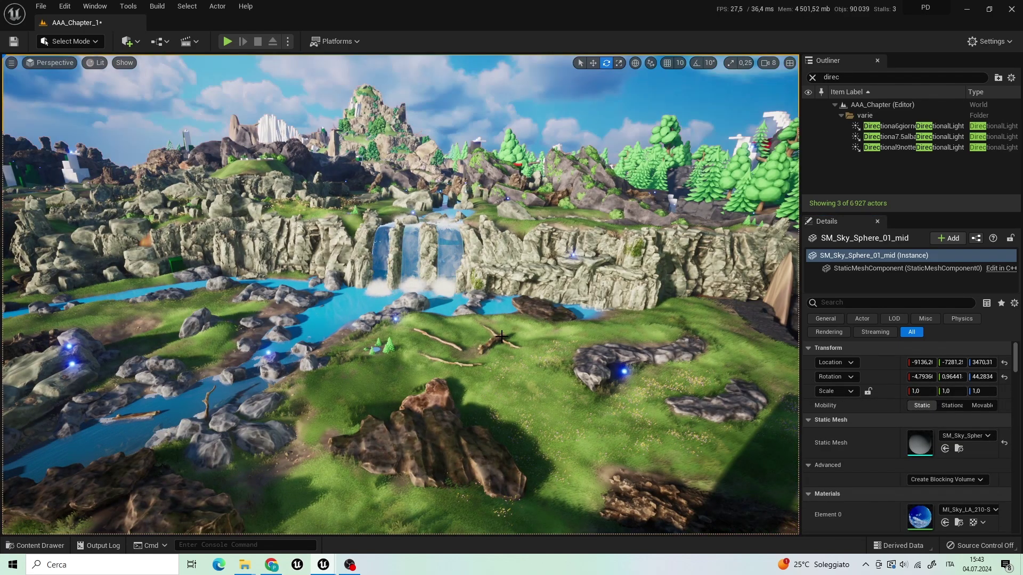
# Undo the recent sky material and directional light changes back to the original pink dawn look
pyautogui.hotkey('ctrl', 'z')
pyautogui.hotkey('ctrl', 'z')
pyautogui.hotkey('ctrl', 'z')
pyautogui.hotkey('ctrl', 'z')
pyautogui.hotkey('ctrl', 'z')
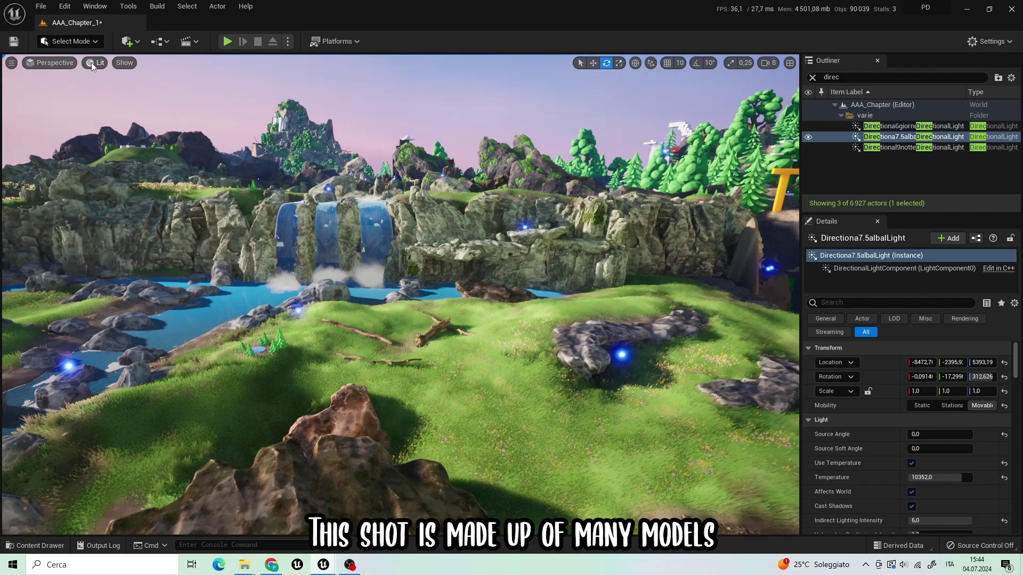
# Examine the scene's geometry in the Nanite Clusters visualization, and return to the Lit view with the landscape selected
pyautogui.click(91, 63)
pyautogui.moveTo(126, 209)
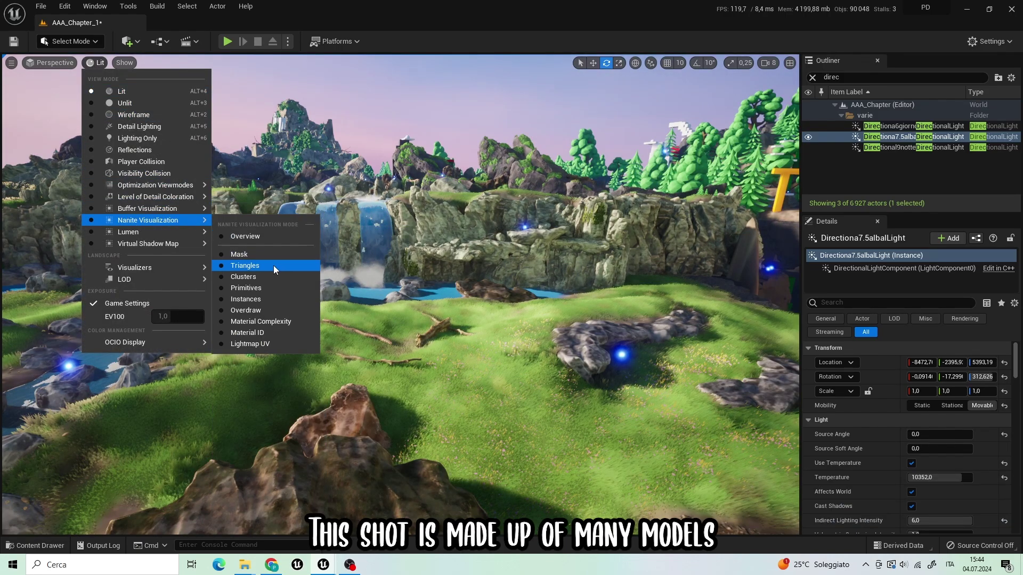
pyautogui.click(270, 277)
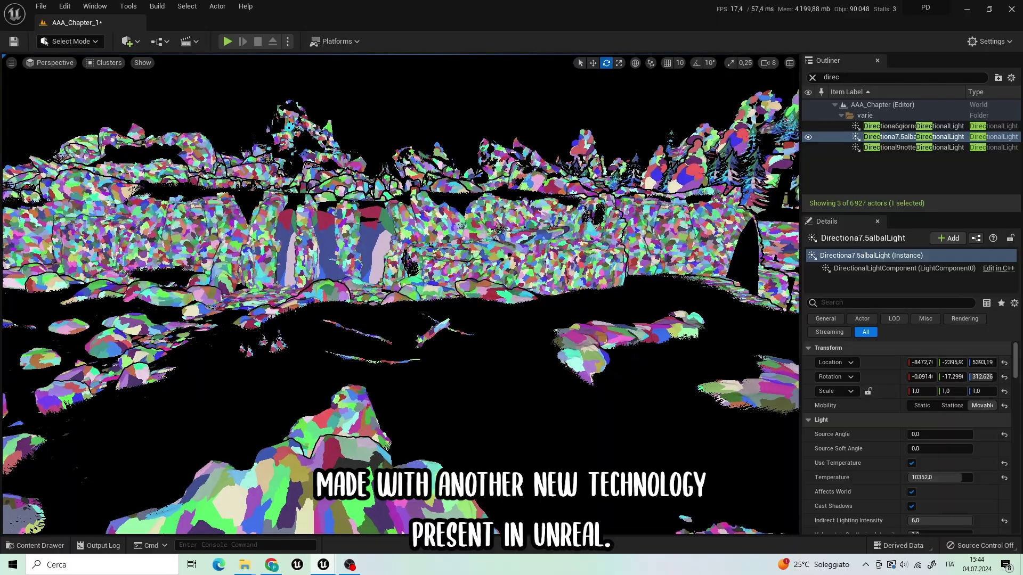
pyautogui.moveTo(399, 294); pyautogui.dragTo(207, 258, button='right')
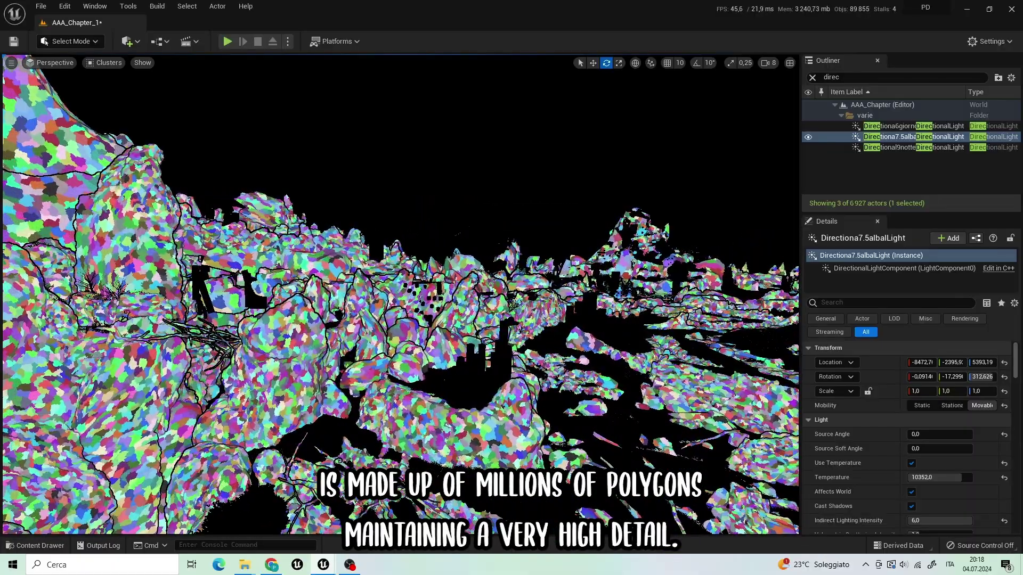
pyautogui.click(155, 119)
pyautogui.hotkey('alt', '4')
# Raise the selected landscape vertically above the rock models to a Z location of about 5724
pyautogui.moveTo(154, 119); pyautogui.dragTo(287, 120, button='right')
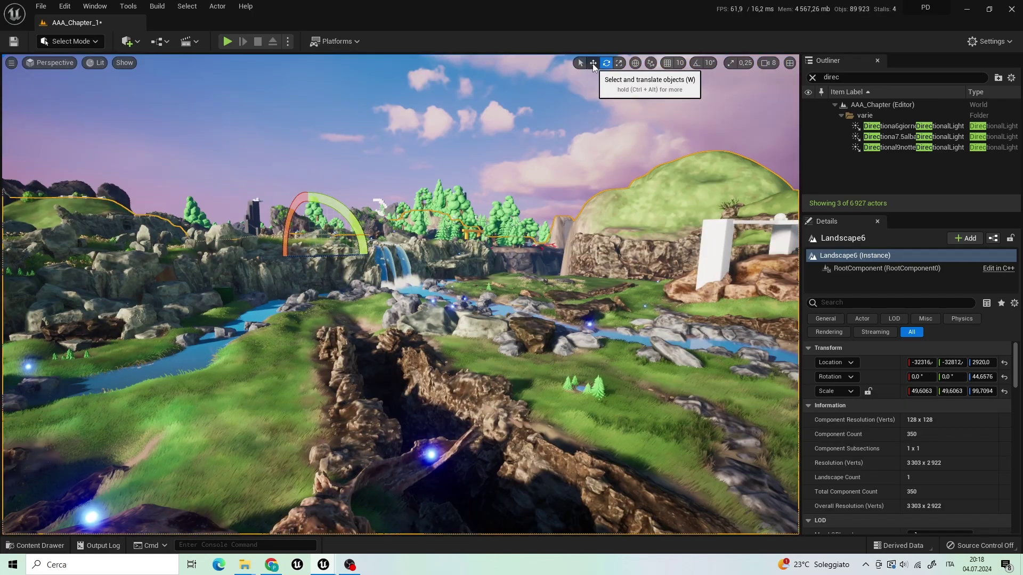
pyautogui.click(593, 64)
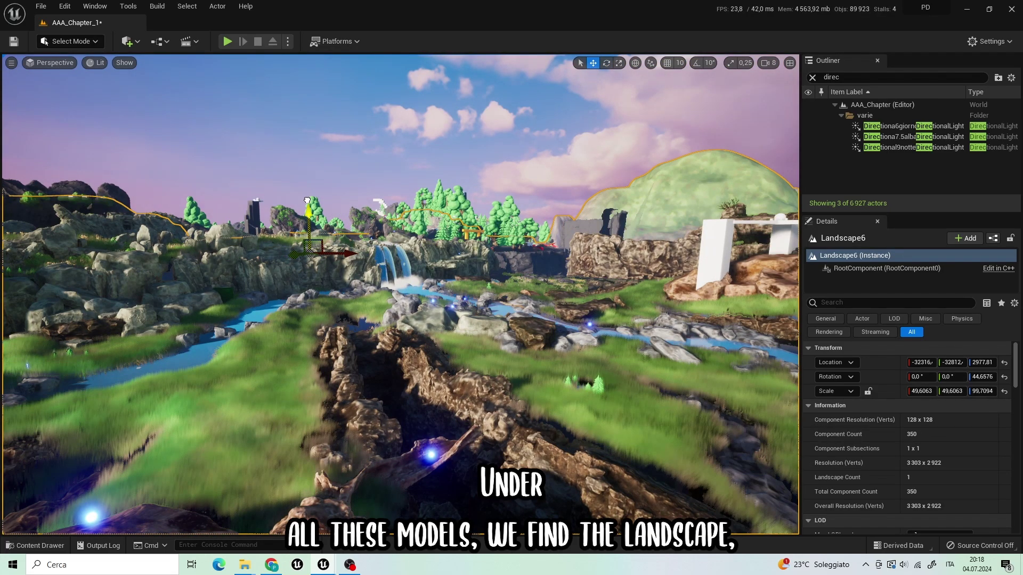
pyautogui.moveTo(308, 200)
pyautogui.mouseDown()
pyautogui.moveTo(307, 176)
pyautogui.moveTo(308, 185)
pyautogui.mouseUp()
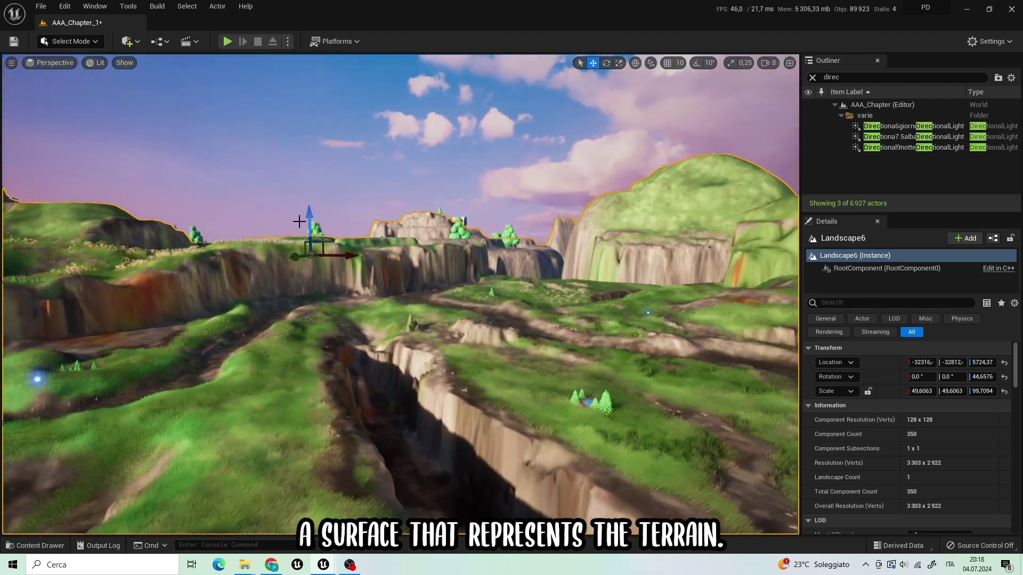
pyautogui.moveTo(299, 222); pyautogui.dragTo(544, 344, button='right')
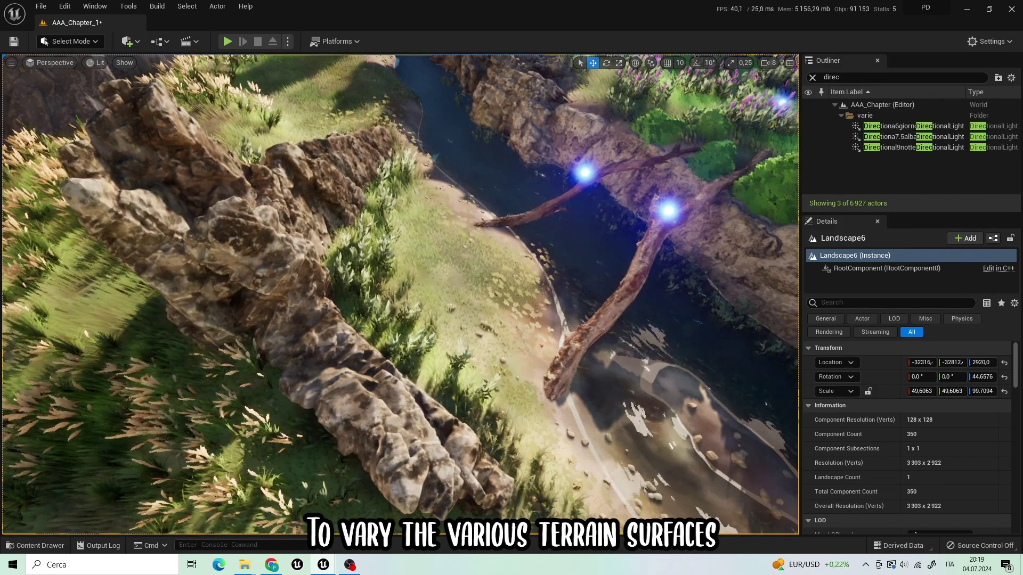
# Switch the editor to Landscape mode and choose the GroundWC layer for terrain painting
pyautogui.moveTo(553, 252); pyautogui.dragTo(553, 251, button='right')
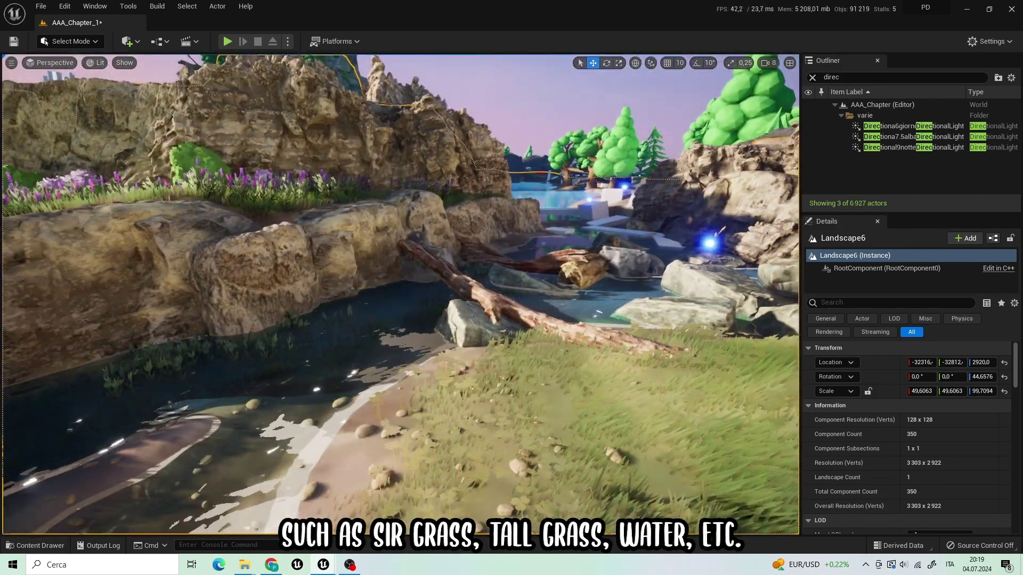
pyautogui.click(81, 43)
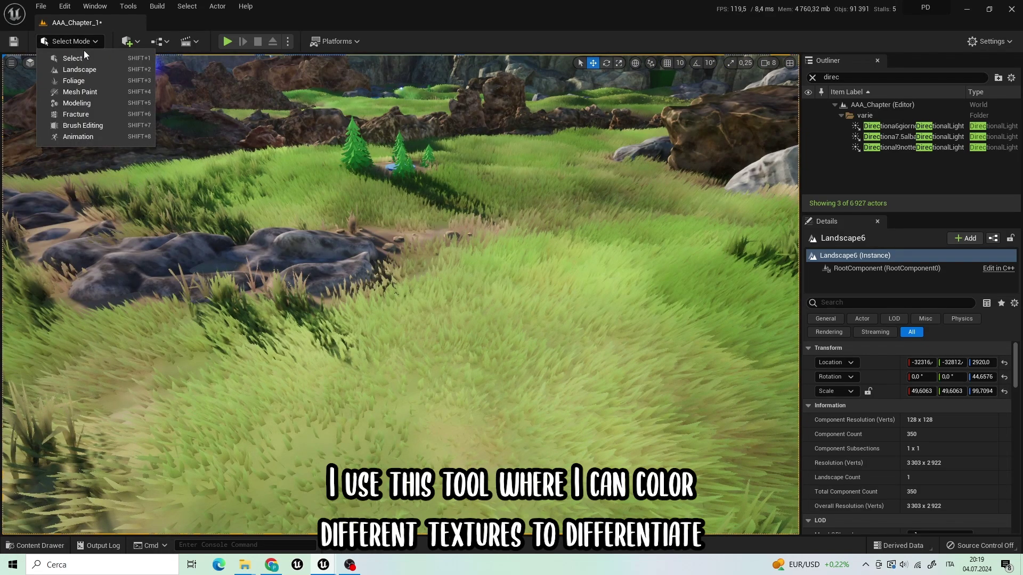
pyautogui.click(90, 71)
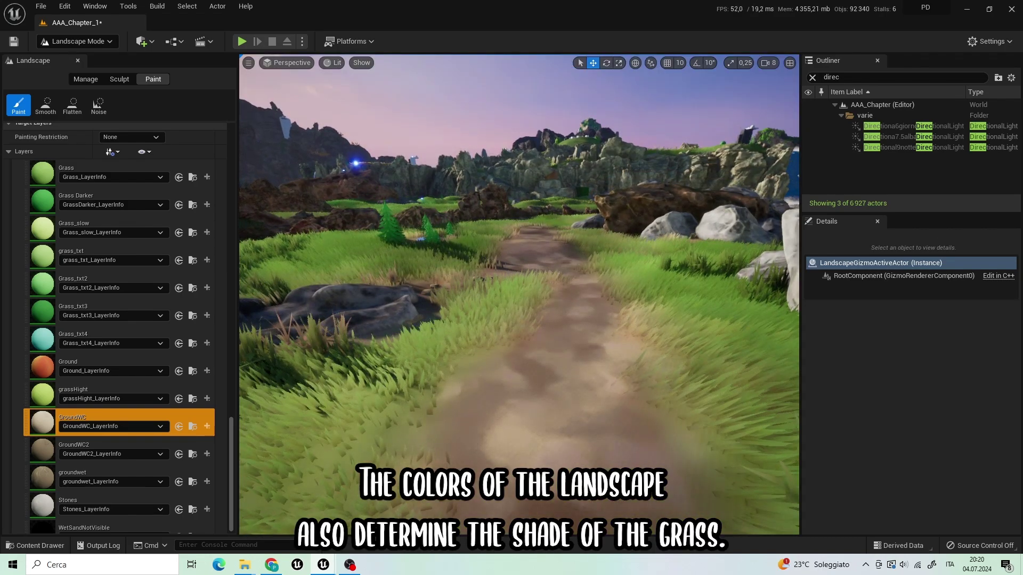
pyautogui.press('e')
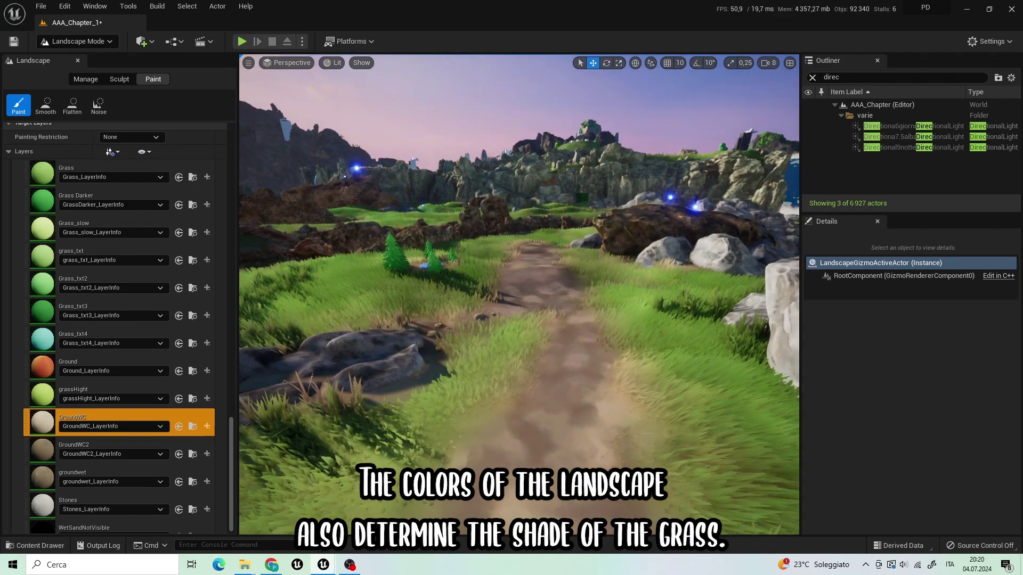
pyautogui.click(83, 420)
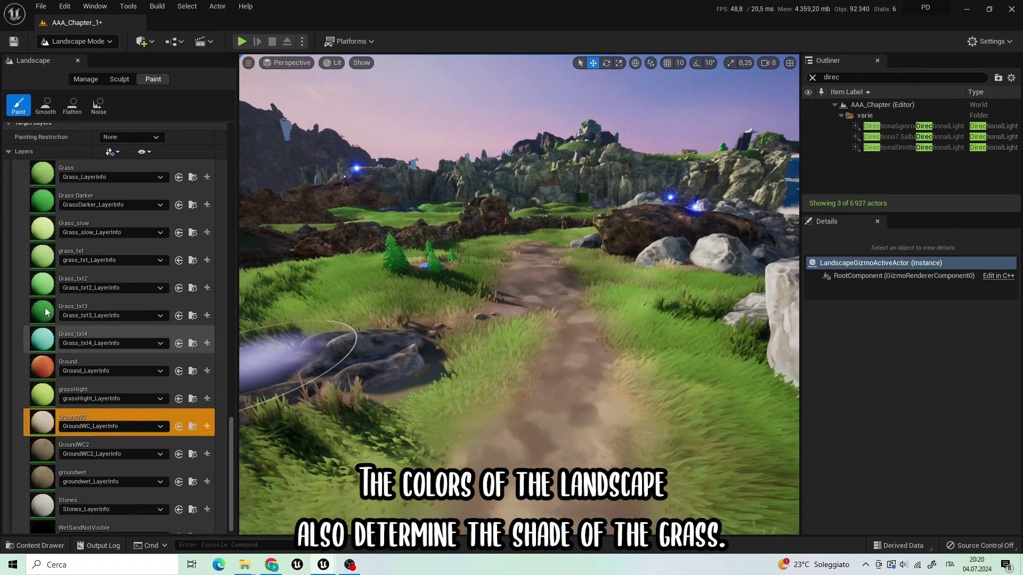
# Paint a strip of the grassHight layer along the edge of the dirt path, with brush size 89.320763 and strength 1.0
pyautogui.click(41, 395)
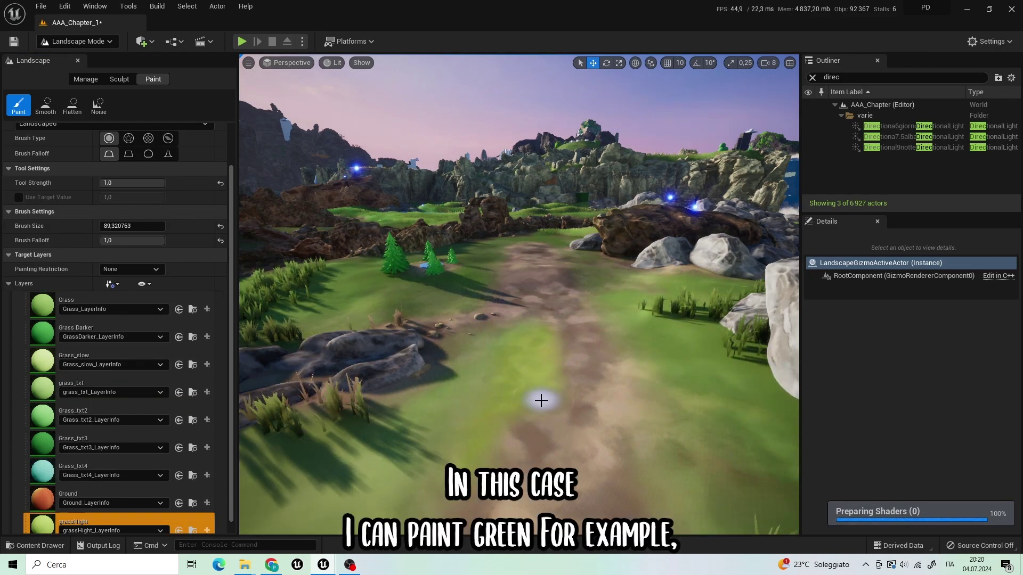
pyautogui.moveTo(554, 318); pyautogui.dragTo(547, 395)
pyautogui.moveTo(488, 453)
pyautogui.mouseDown()
pyautogui.moveTo(533, 345)
pyautogui.moveTo(551, 330)
pyautogui.mouseUp()
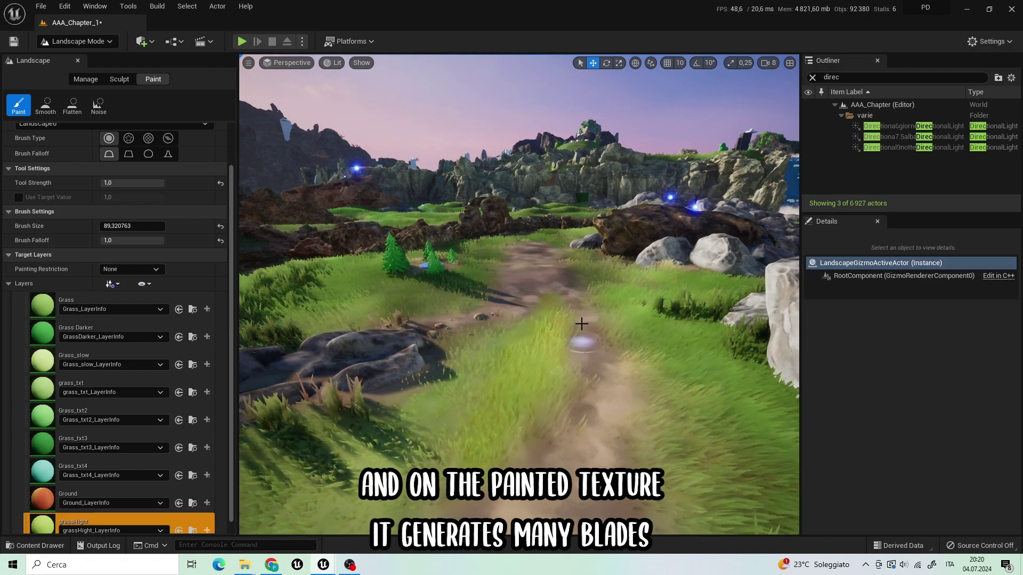
pyautogui.press('w')
pyautogui.moveTo(591, 233); pyautogui.dragTo(591, 235, button='right')
pyautogui.press('s')
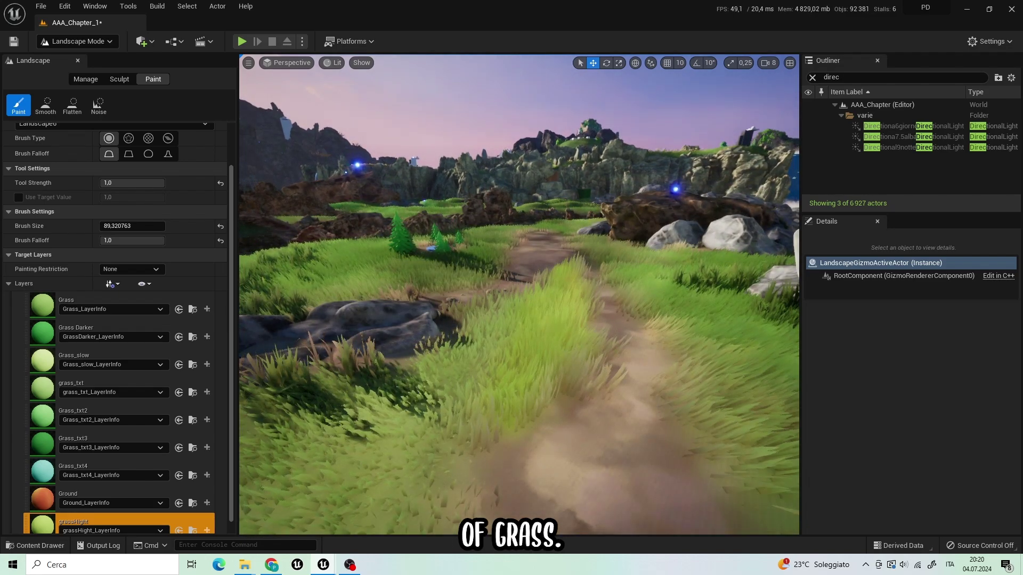
# Paint the Grass layer beside the tall-grass strip and a streak of the Grass Darker layer along the path
pyautogui.click(69, 302)
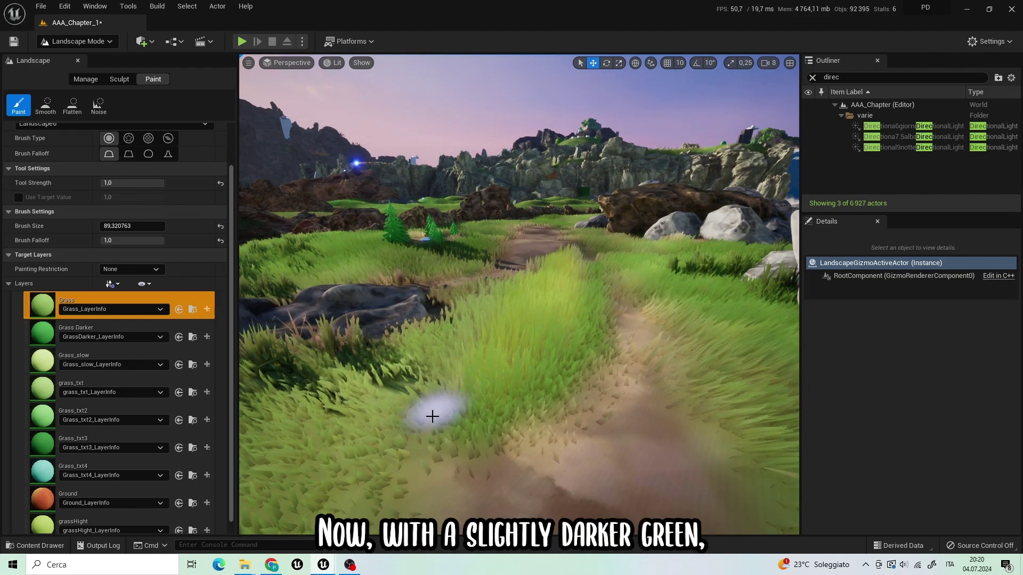
pyautogui.moveTo(433, 417); pyautogui.dragTo(434, 394)
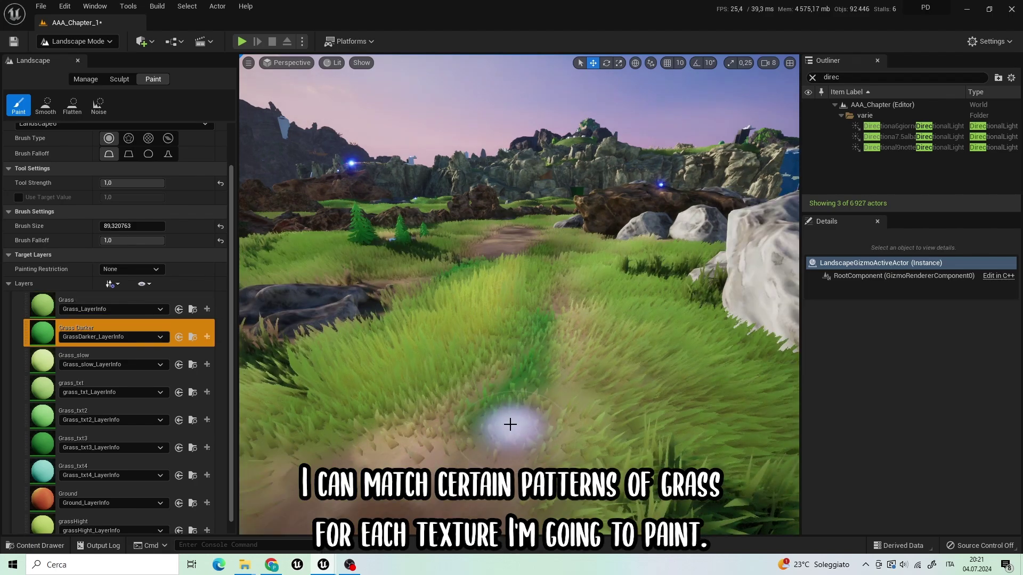
pyautogui.moveTo(507, 423); pyautogui.dragTo(541, 335)
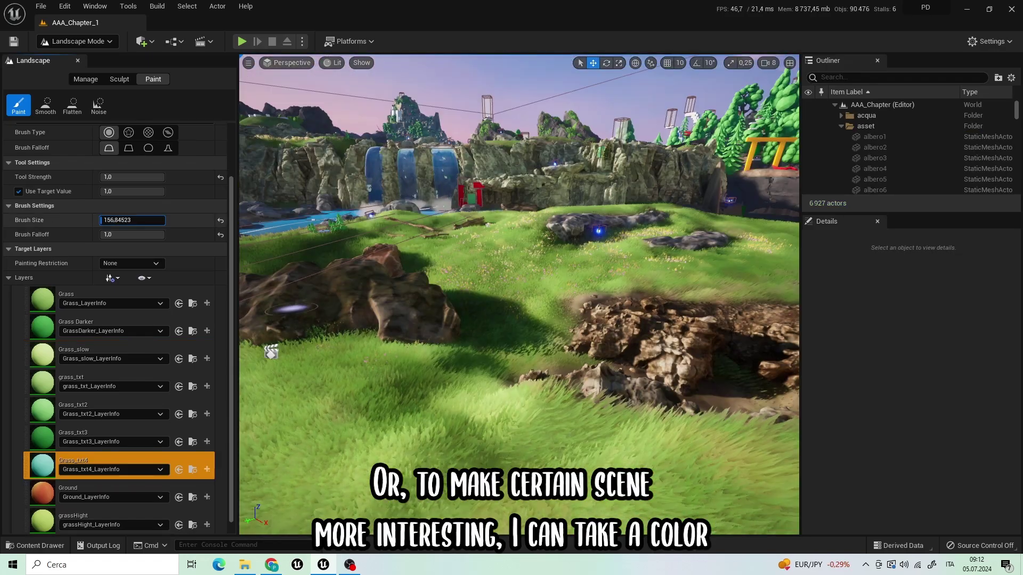
# Paint bluish Grass_txt4 patches on the foreground meadow and set the brush size to 179.60759
pyautogui.moveTo(417, 391); pyautogui.dragTo(554, 530, button='right')
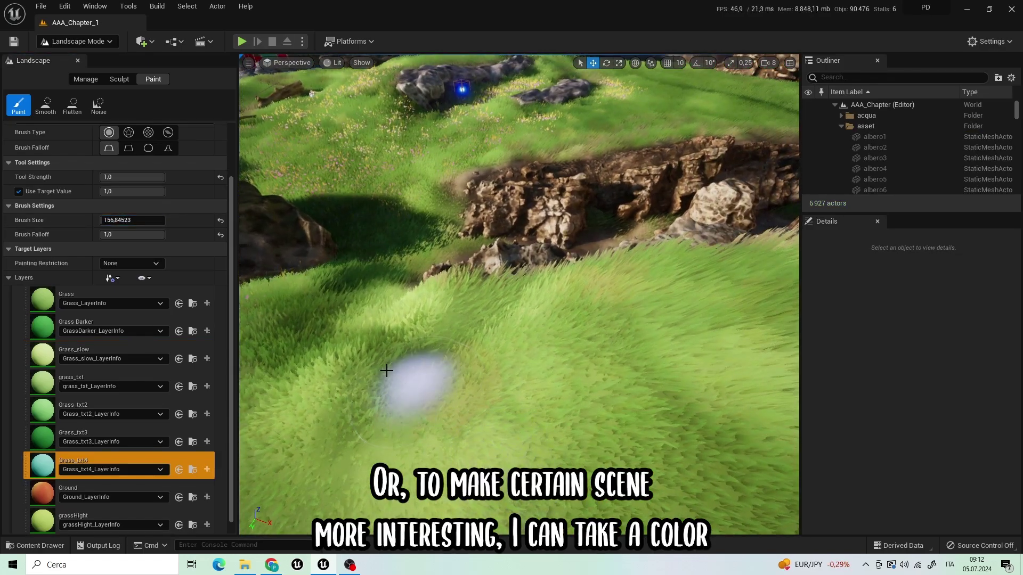
pyautogui.moveTo(348, 363); pyautogui.dragTo(506, 401)
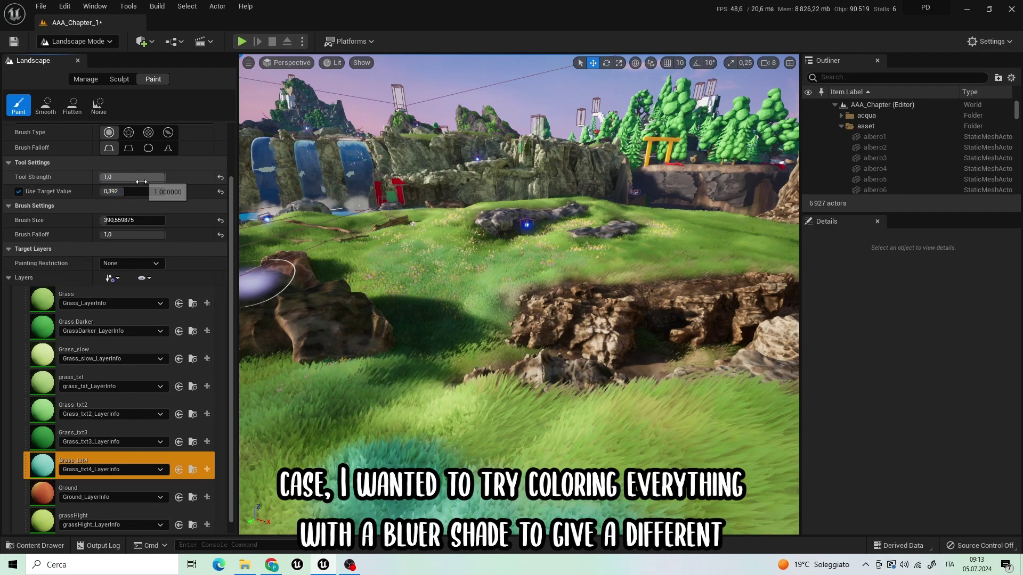
pyautogui.moveTo(135, 220); pyautogui.dragTo(113, 220)
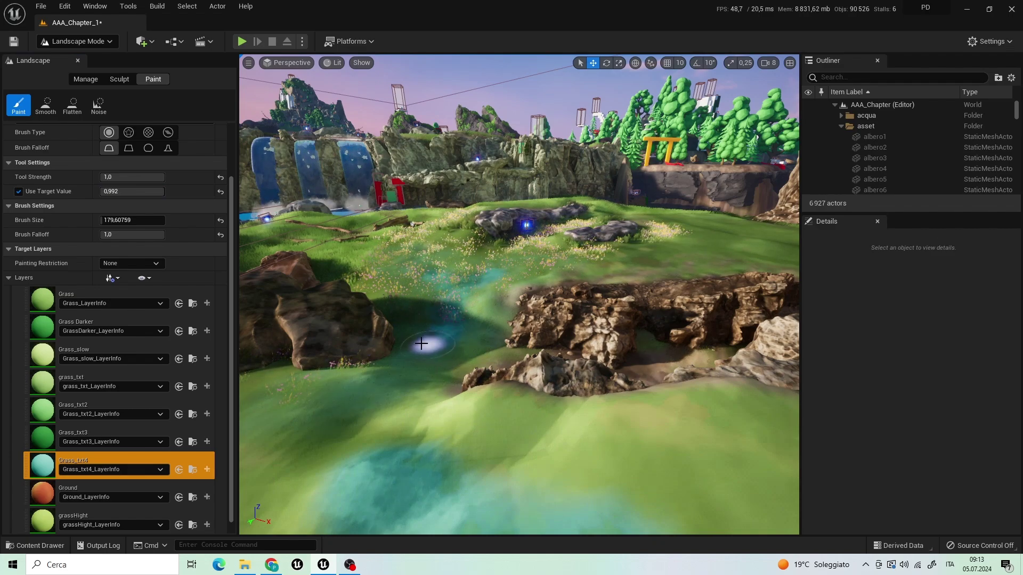
# Try a broad Grass_txt4 stroke on the distant hillside with brush size 1074.871826 and target value 0.616, and undo it
pyautogui.moveTo(104, 220); pyautogui.dragTo(121, 220)
pyautogui.moveTo(160, 192); pyautogui.dragTo(139, 192)
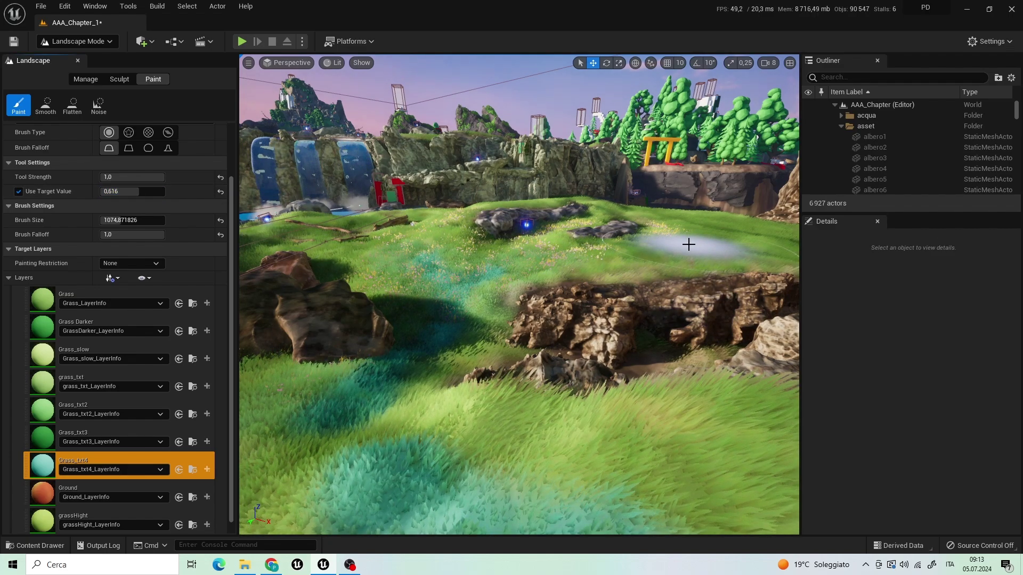
pyautogui.moveTo(689, 244); pyautogui.dragTo(725, 238)
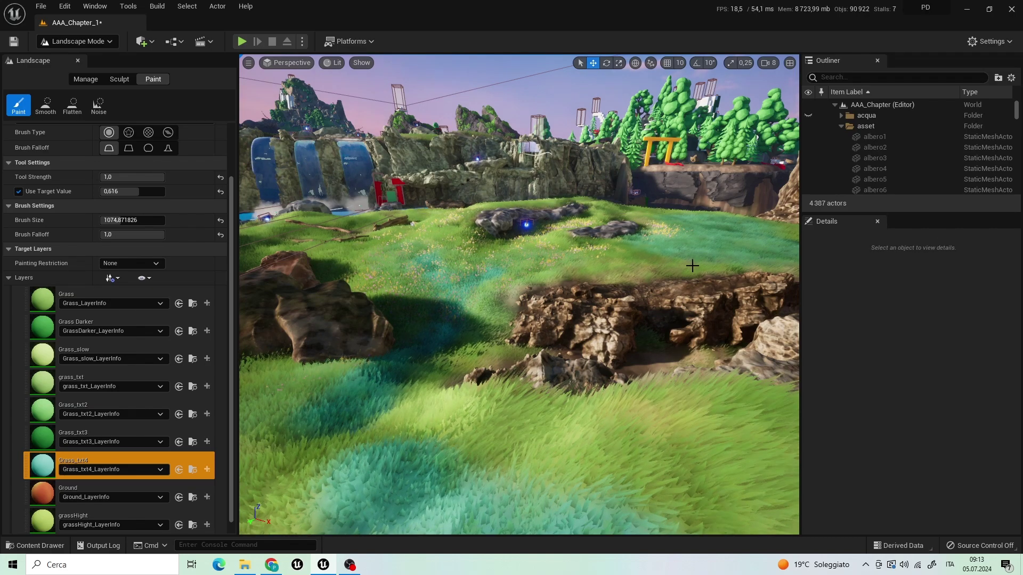
pyautogui.hotkey('ctrl', 'z')
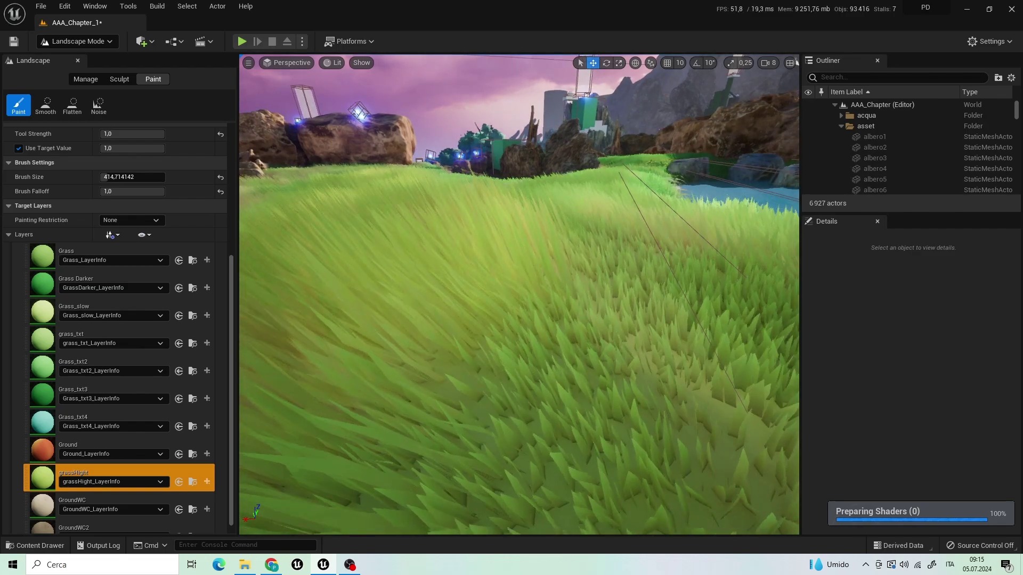
# Look over the tall-grass meadow and play-test the level by running the character through the grass
pyautogui.moveTo(519, 294); pyautogui.dragTo(373, 245, button='right')
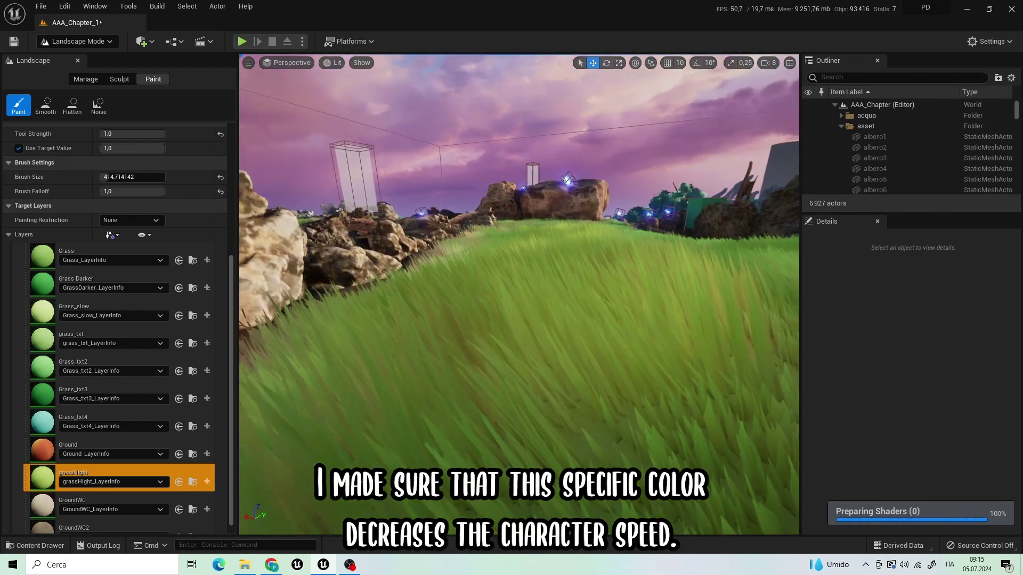
pyautogui.press('d')
pyautogui.press('q')
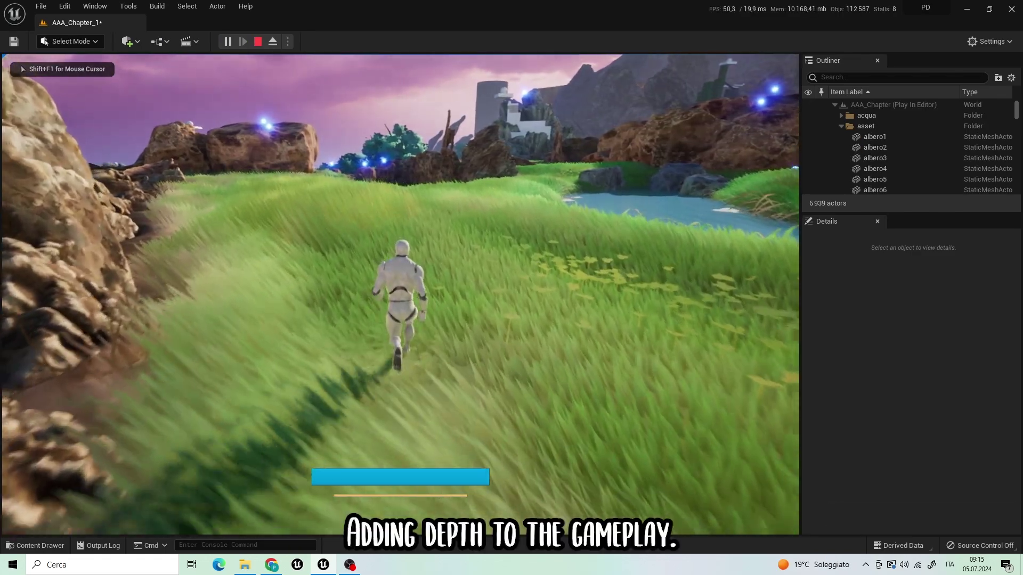
pyautogui.press('w')
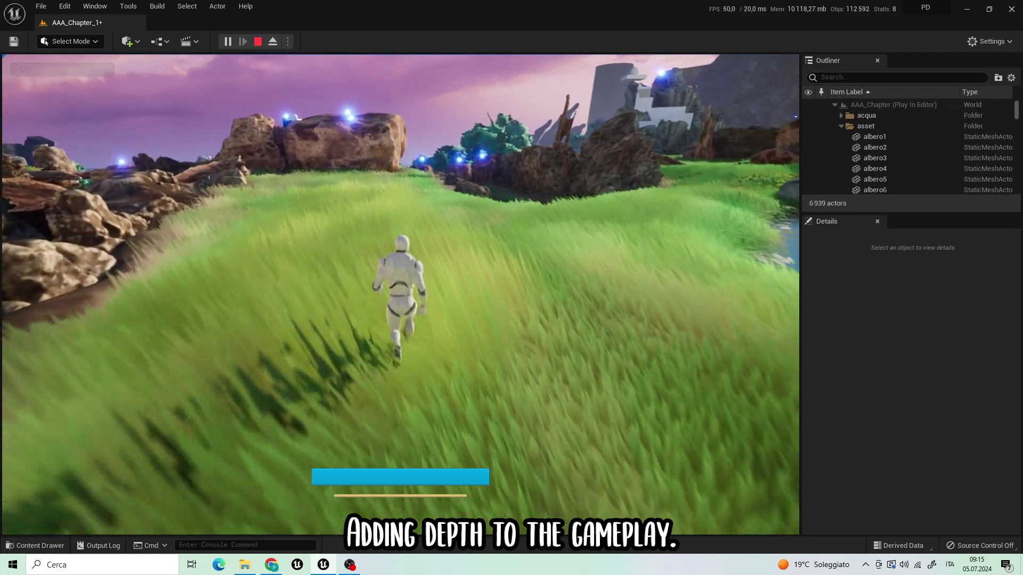
pyautogui.press('w')
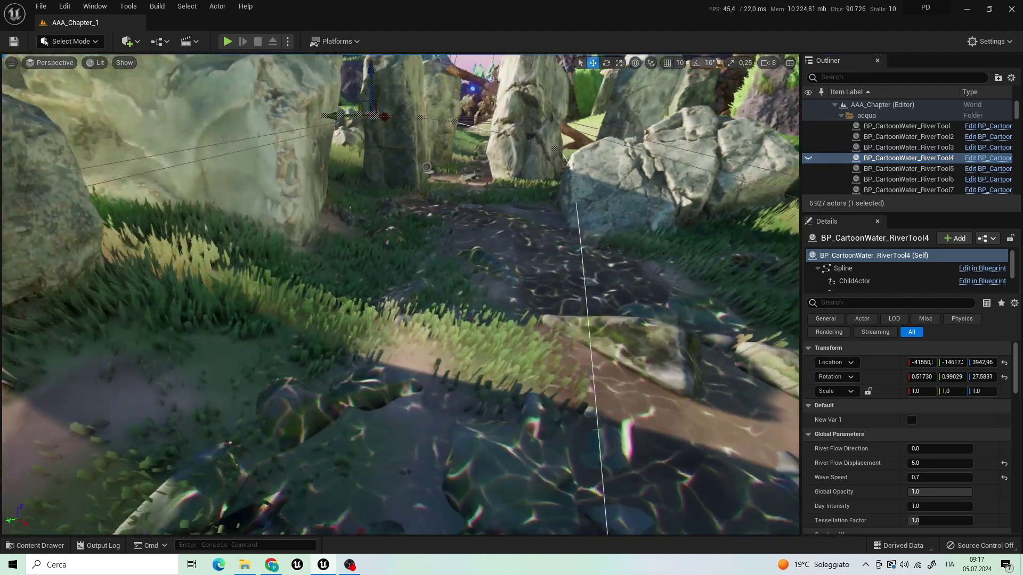
# In Landscape mode, paint a brown wet-ground strip through the grass beside the large boulder with brush size 414.714142, and play-test running across it
pyautogui.moveTo(400, 294); pyautogui.dragTo(506, 331, button='right')
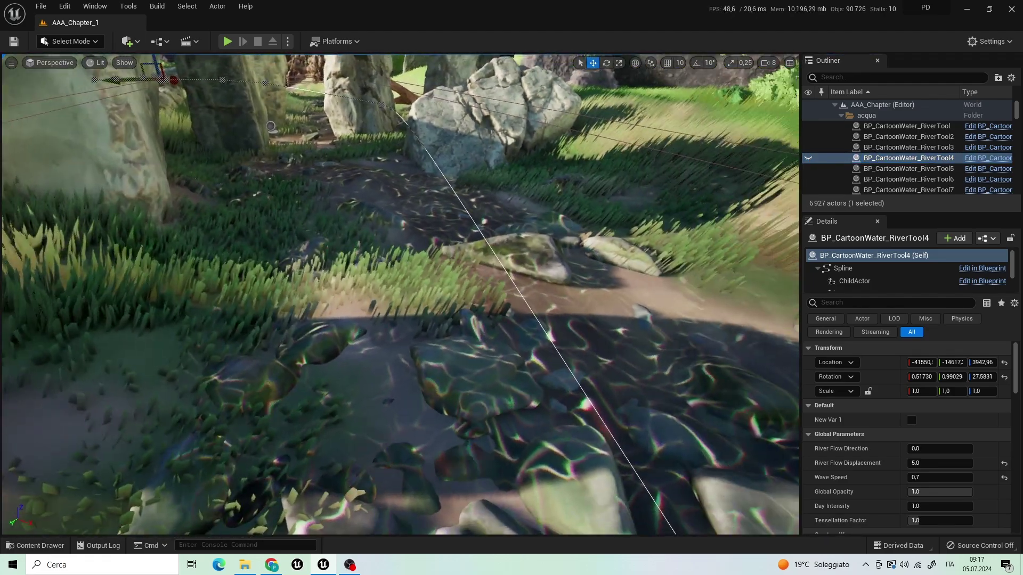
pyautogui.moveTo(400, 294); pyautogui.dragTo(386, 287, button='right')
pyautogui.press('s')
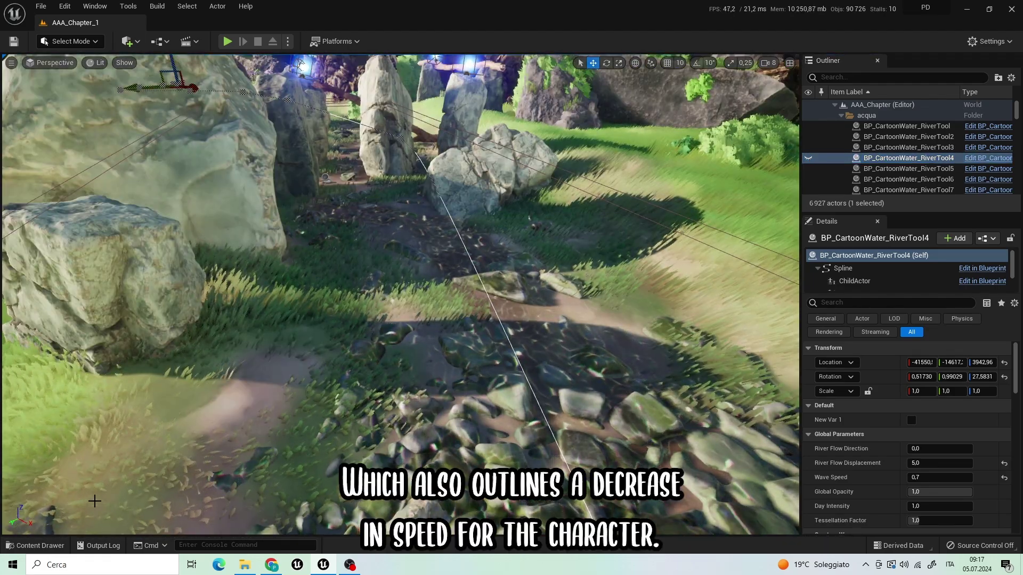
pyautogui.click(68, 45)
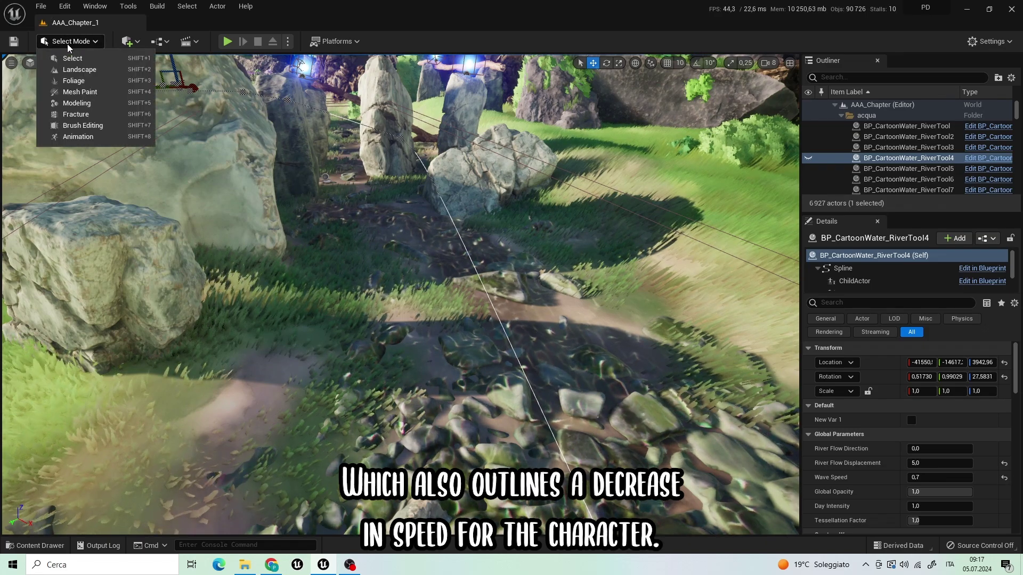
pyautogui.click(79, 70)
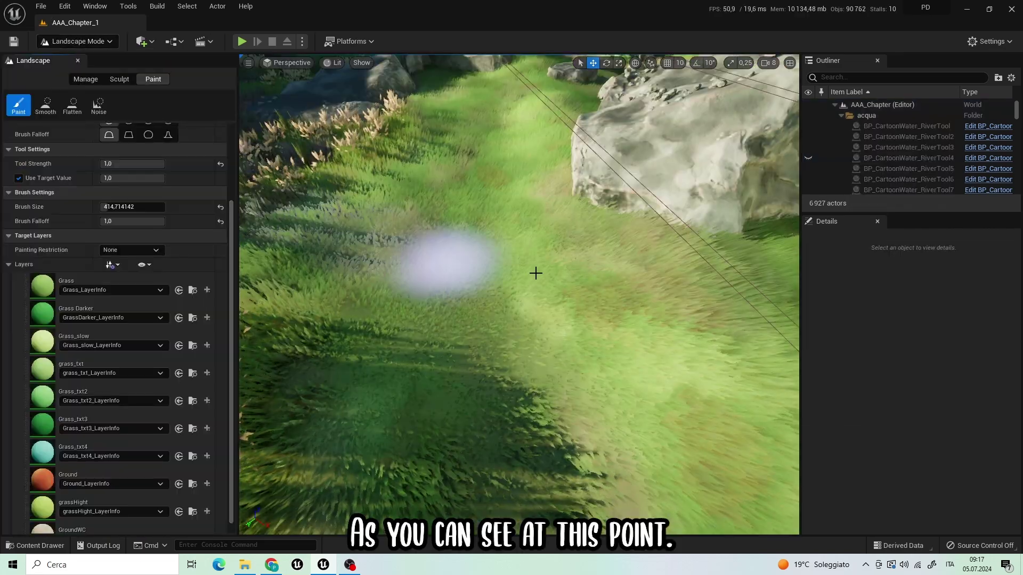
pyautogui.moveTo(503, 200); pyautogui.dragTo(508, 223)
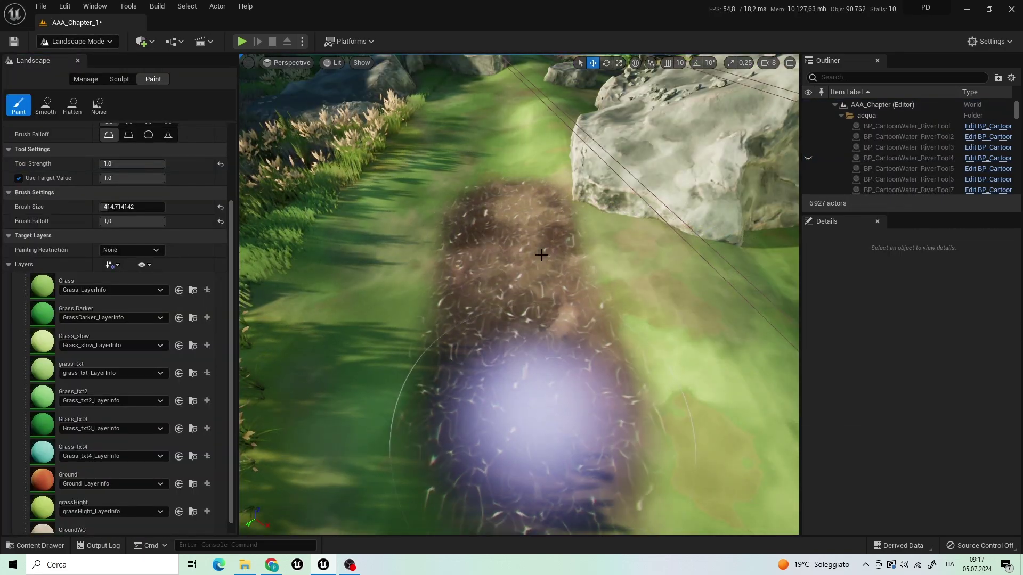
pyautogui.hotkey('alt', 'p')
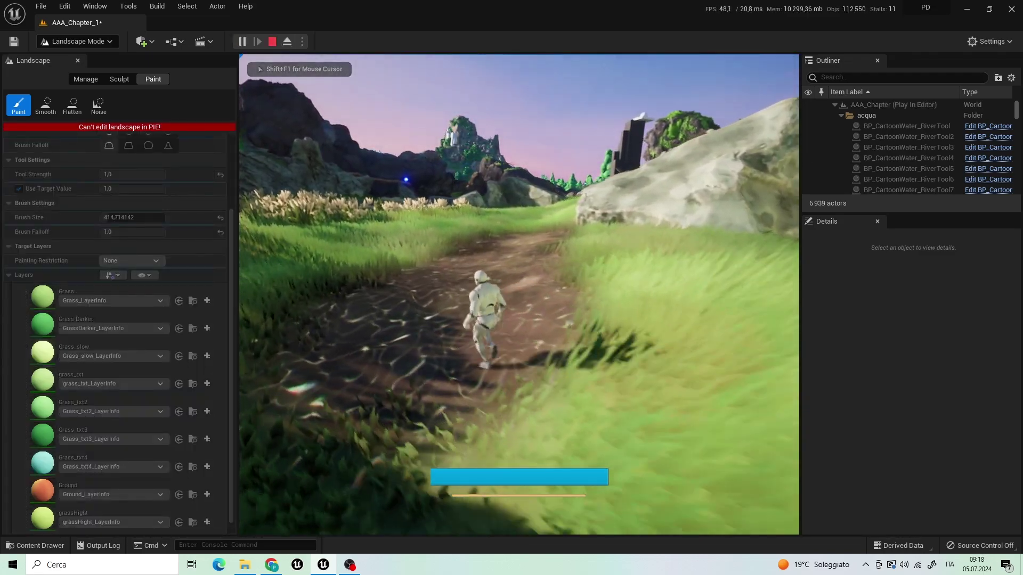
pyautogui.press('w')
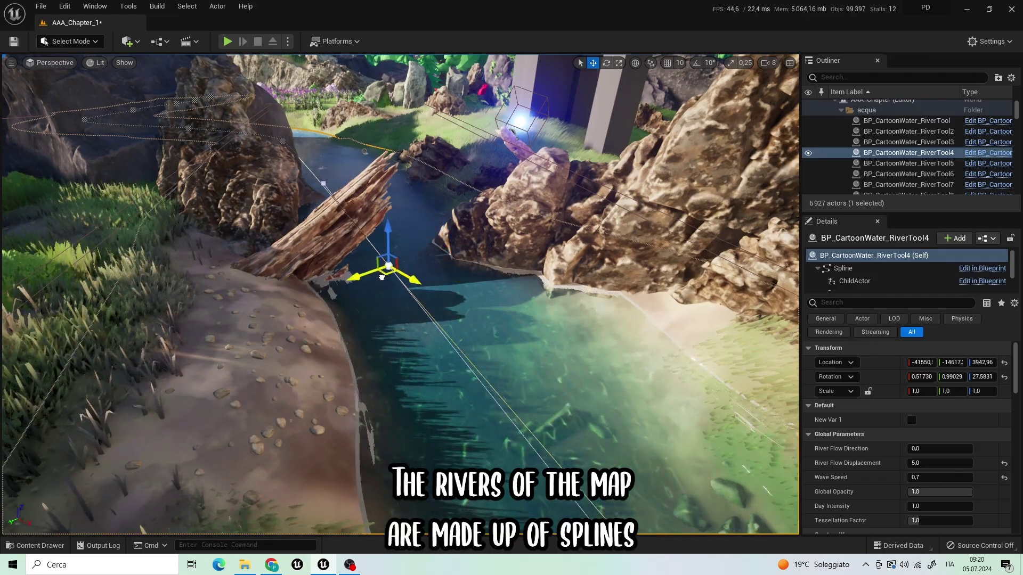
# Reshape the BP_CartoonWater_RiverTool4 river by moving its spline point near the fallen trunk
pyautogui.moveTo(382, 277); pyautogui.dragTo(334, 286)
pyautogui.moveTo(334, 234); pyautogui.dragTo(336, 203)
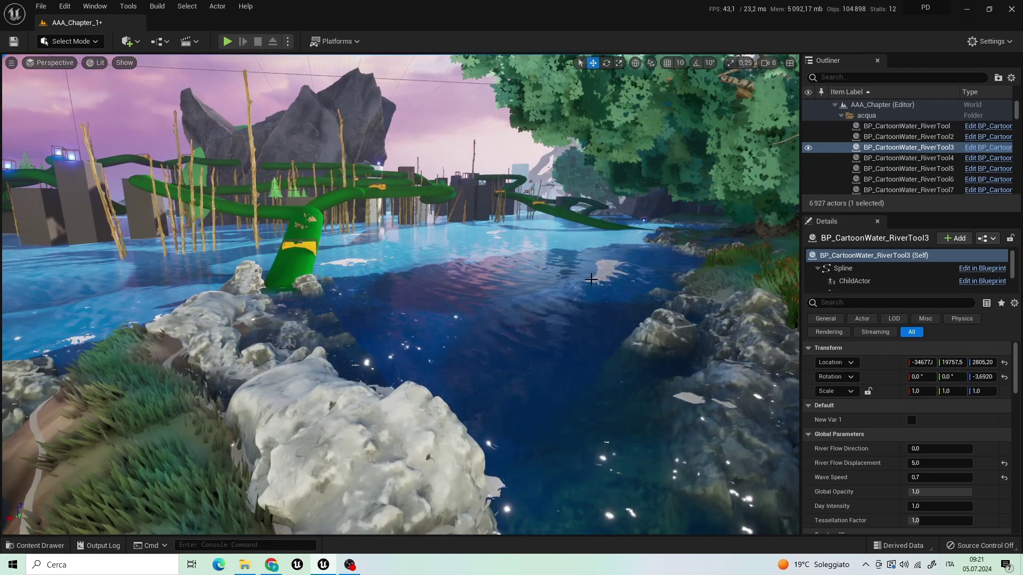
# Select the untitled4 lake mesh, hide it to inspect the lake bed, and show it again
pyautogui.click(577, 346)
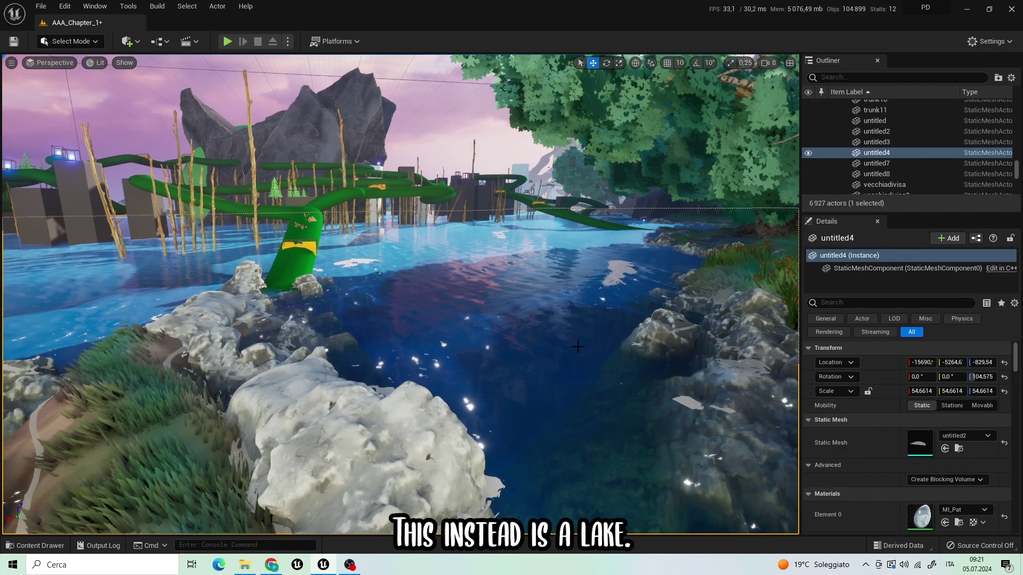
pyautogui.click(808, 153)
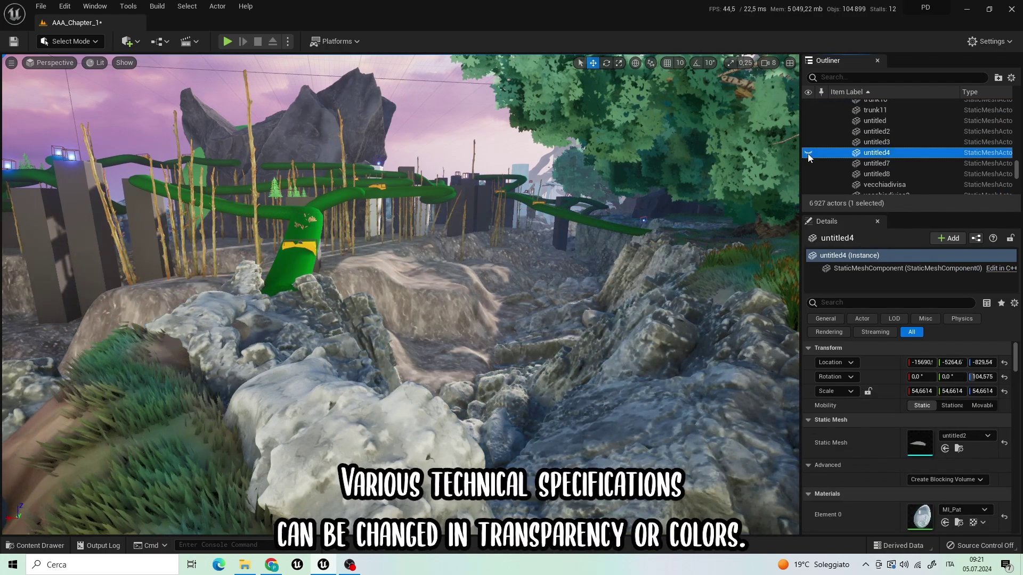
pyautogui.click(808, 153)
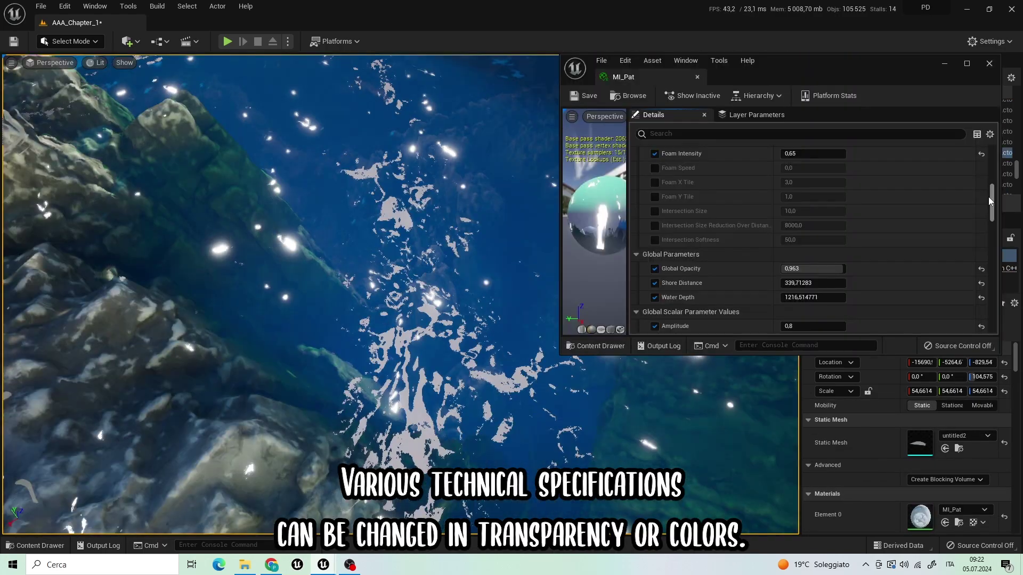
# Try a Global Opacity of 0.619 on the MI_Pat lake material, undo it, and adjust the material's Water Depth
pyautogui.moveTo(805, 265); pyautogui.dragTo(774, 266)
pyautogui.moveTo(447, 208); pyautogui.dragTo(446, 133, button='right')
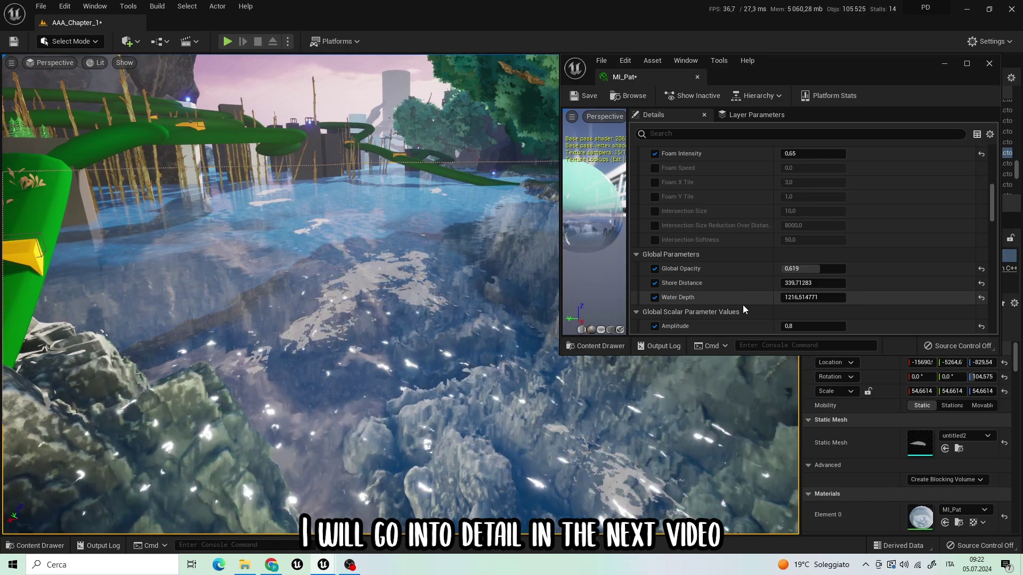
pyautogui.hotkey('ctrl', 'z')
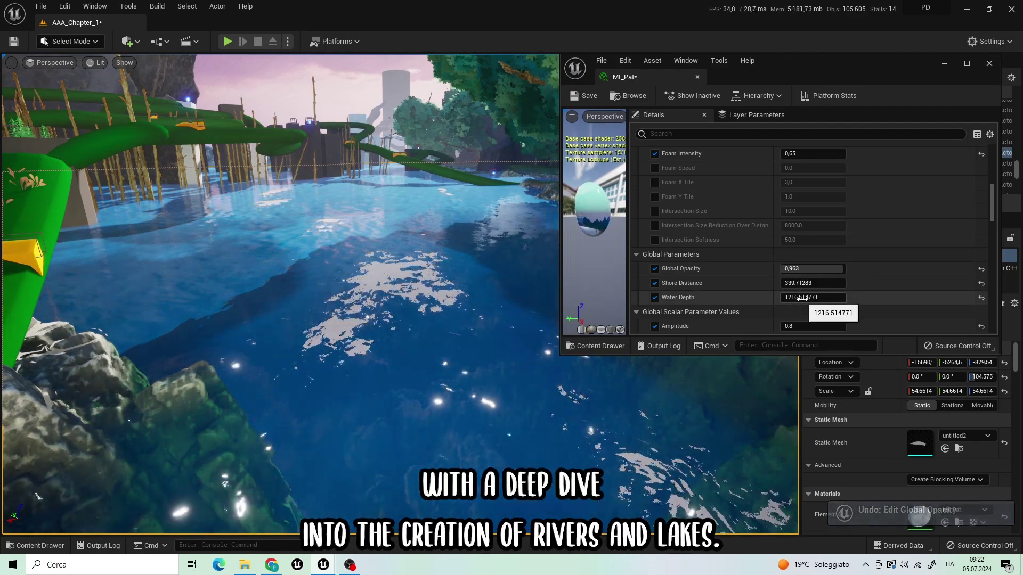
pyautogui.moveTo(812, 297); pyautogui.dragTo(831, 297)
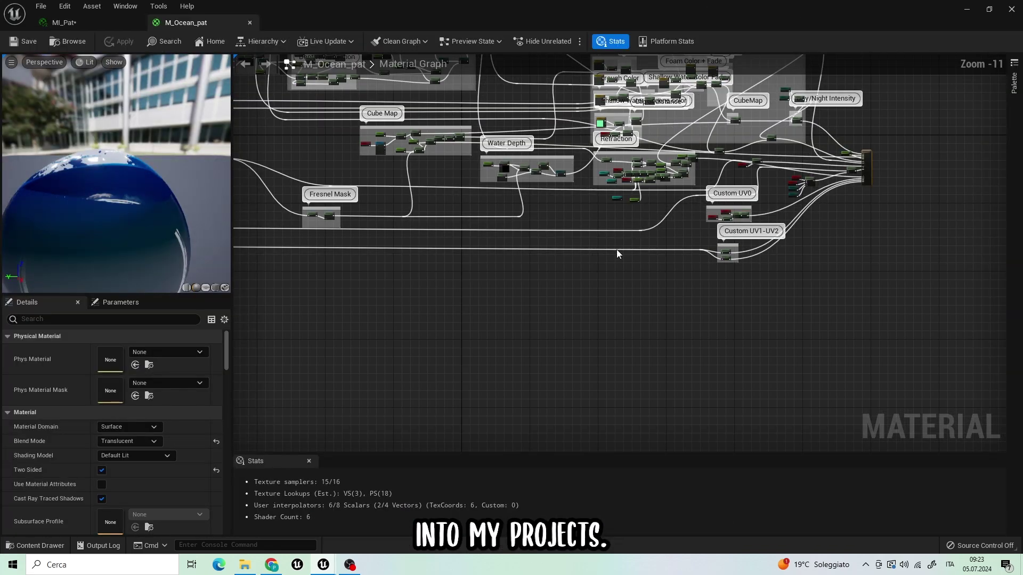
# Look across the node network in the M_Ocean_pat material graph
pyautogui.moveTo(616, 251); pyautogui.dragTo(724, 259, button='right')
pyautogui.moveTo(995, 314); pyautogui.dragTo(519, 310, button='right')
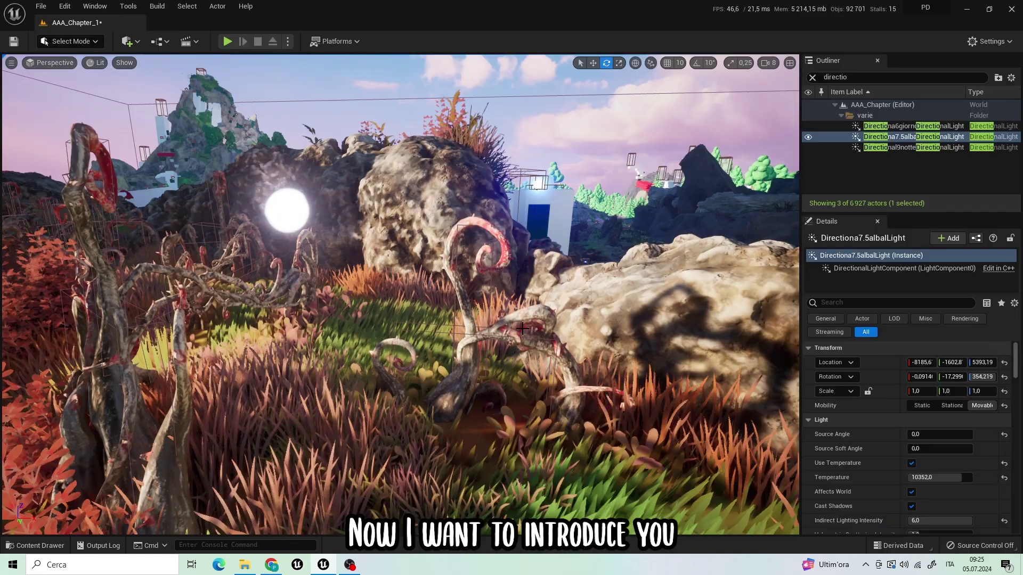
# Select the thorn123 root obstacle and raise it vertically to a Z location of about 6304.21
pyautogui.click(471, 373)
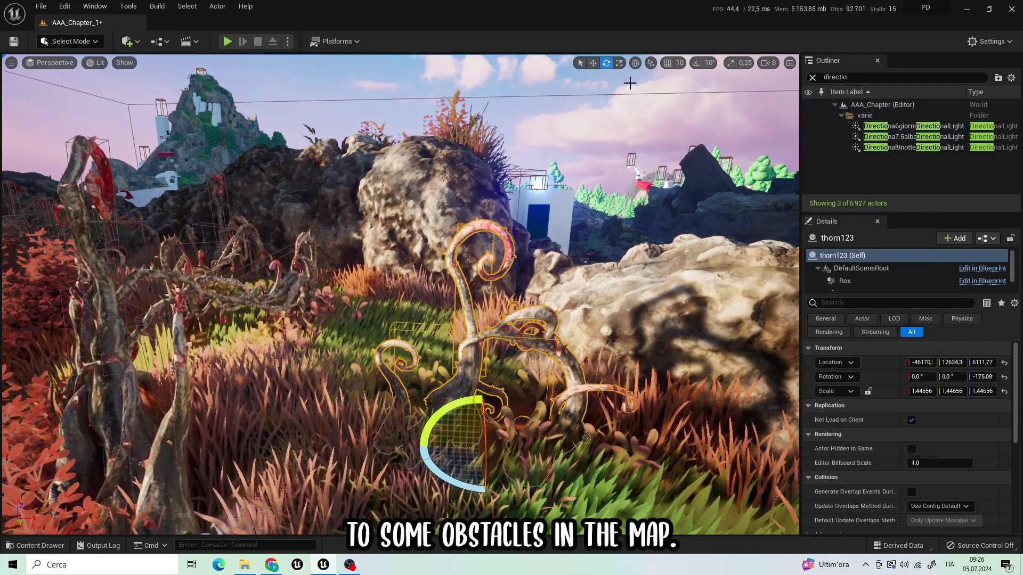
pyautogui.click(593, 63)
pyautogui.moveTo(481, 411); pyautogui.dragTo(483, 331)
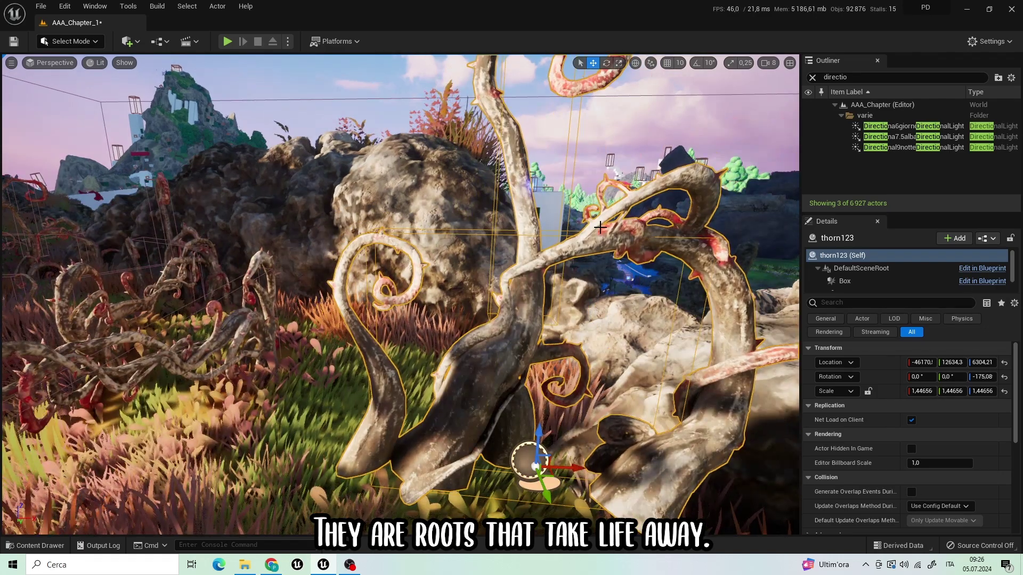
# Play-test the level by walking the character into the thorny roots and running among the other thorn plants
pyautogui.hotkey('alt', 'p')
pyautogui.press('w')
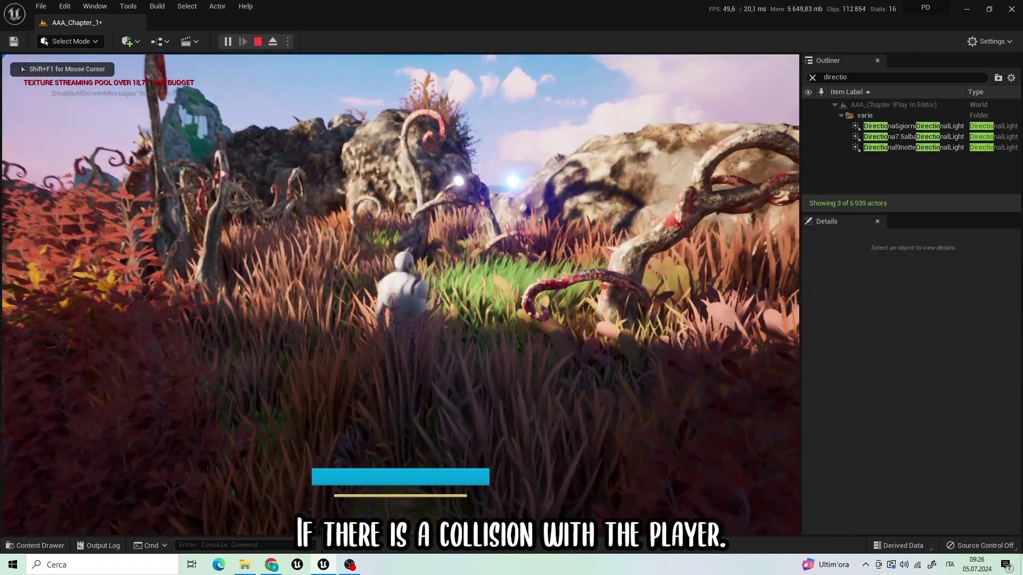
pyautogui.press('w')
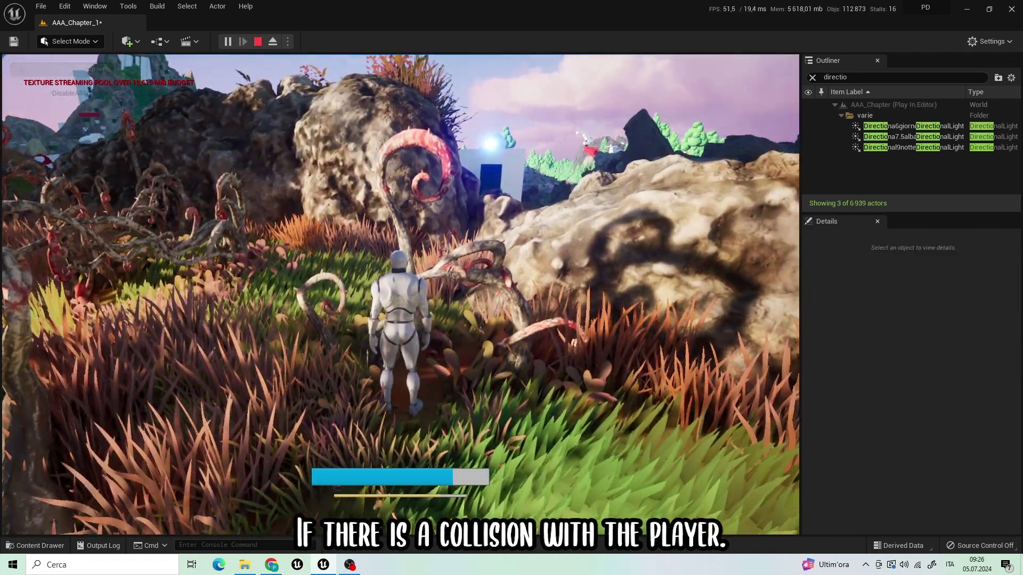
pyautogui.press('w')
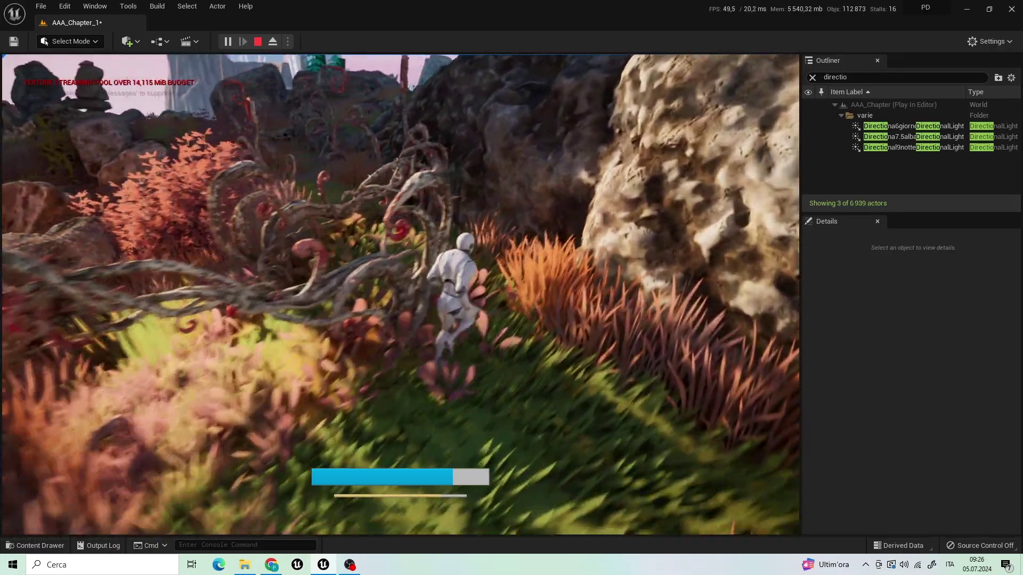
pyautogui.press('w')
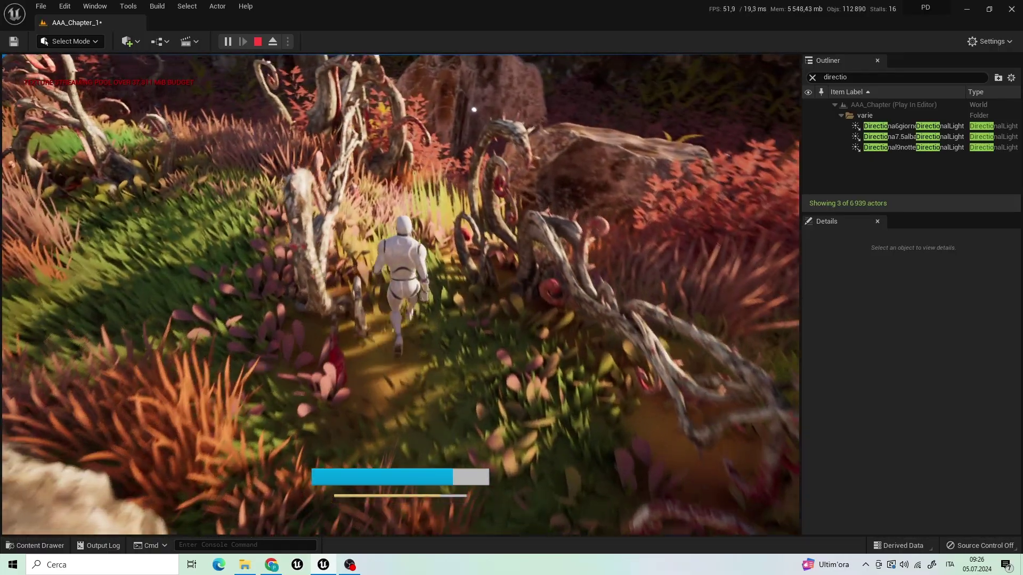
pyautogui.press('w')
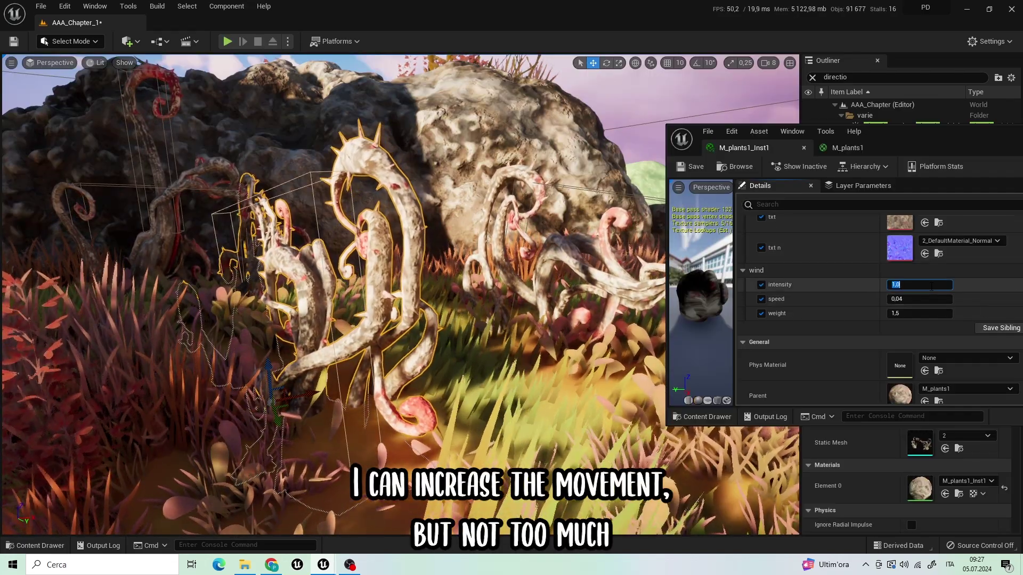
# Set the wind intensity of the M_plants1_Inst1 material to 2 and adjust its wind weight
pyautogui.write('2')
pyautogui.press('Return')
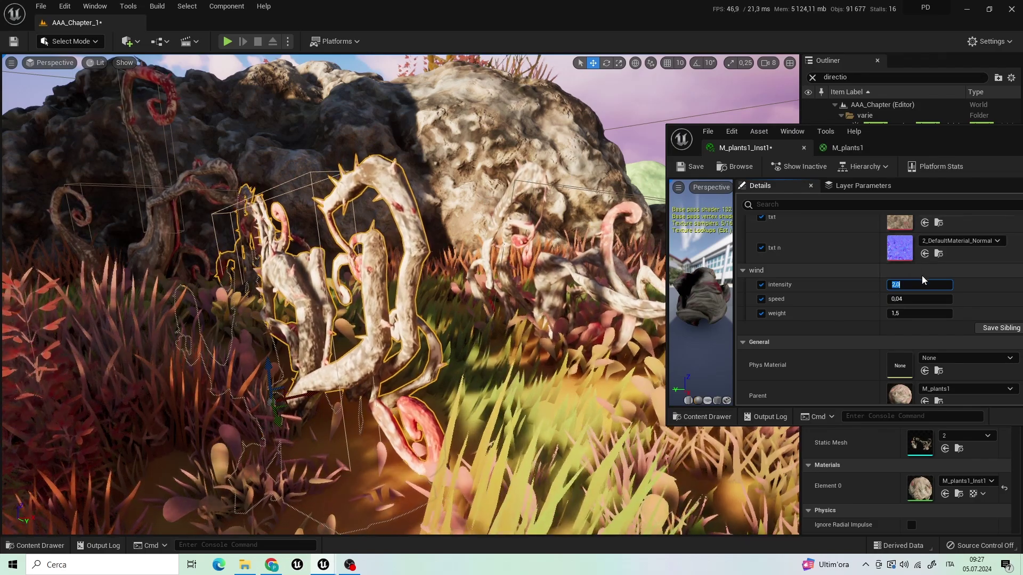
pyautogui.moveTo(919, 313); pyautogui.dragTo(937, 313)
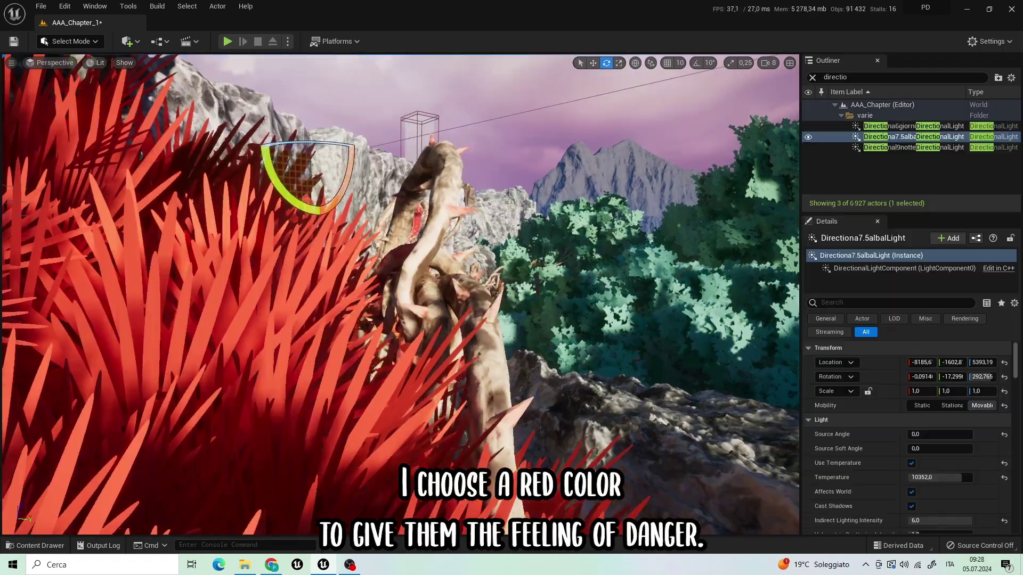
# Play-test the level from the red grass area beside the thorn plants
pyautogui.moveTo(321, 247)
pyautogui.mouseDown(button='right')
pyautogui.moveTo(340, 247)
pyautogui.moveTo(340, 320)
pyautogui.moveTo(322, 247)
pyautogui.mouseUp(button='right')
pyautogui.hotkey('alt', 'p')
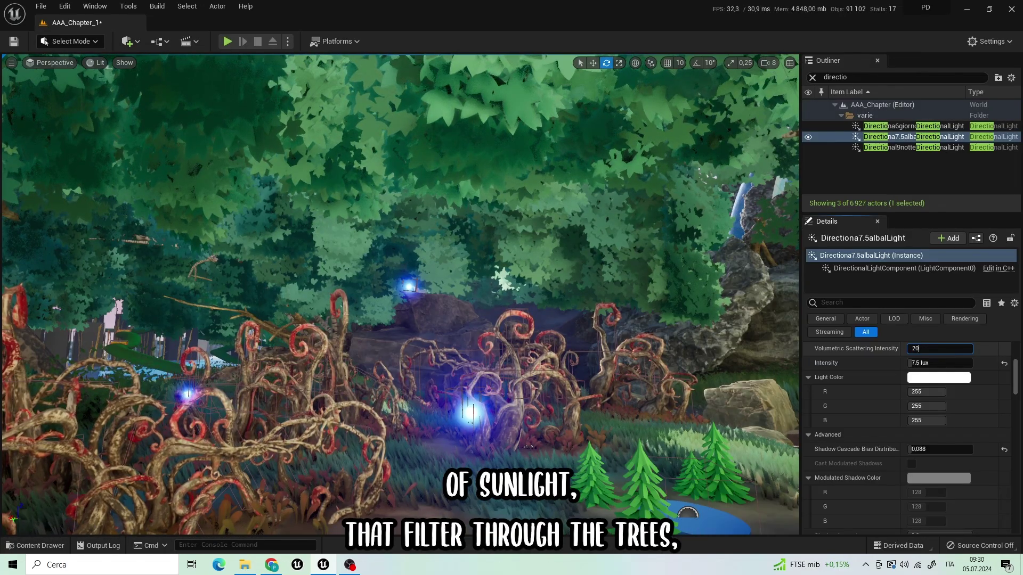
# Set the Volumetric Scattering Intensity of Directiona7.5albalLight to 20 and inspect the sunlight filtering through the trees
pyautogui.press('Return')
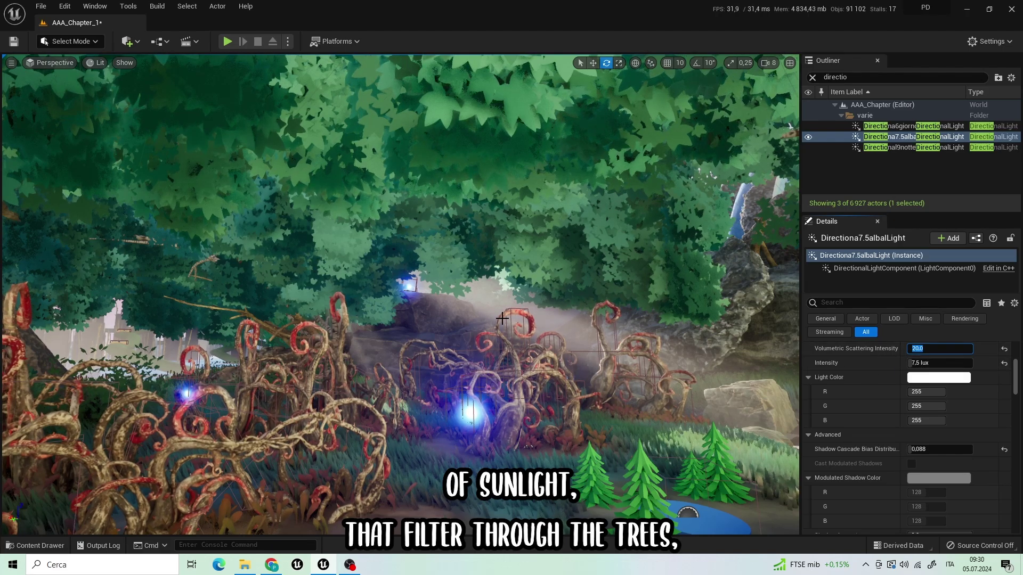
pyautogui.press('w')
pyautogui.moveTo(472, 393); pyautogui.dragTo(261, 388, button='right')
pyautogui.press('w')
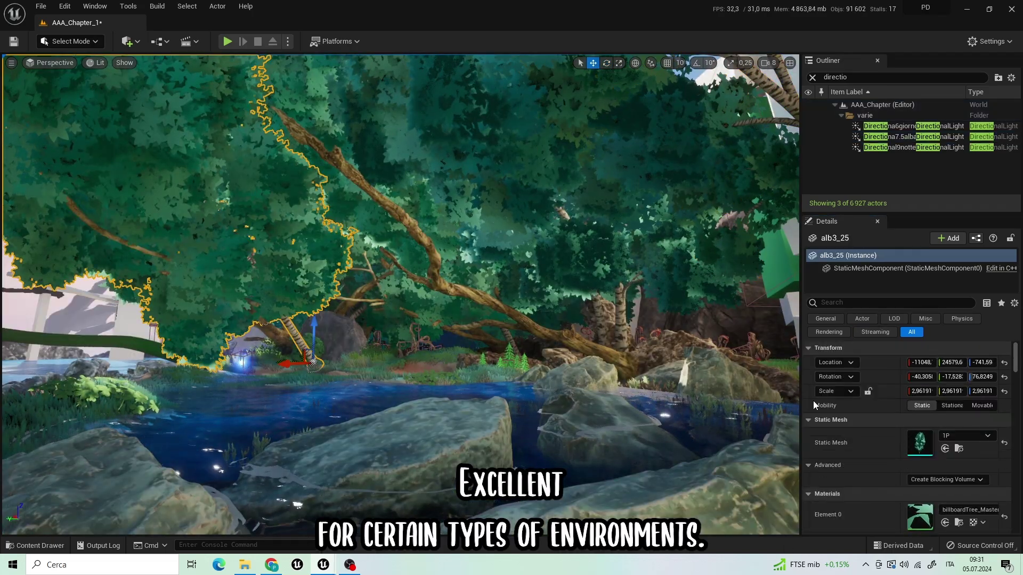
# Locate the Element 0 material of the alb3_25 tree among the project's assets
pyautogui.click(959, 522)
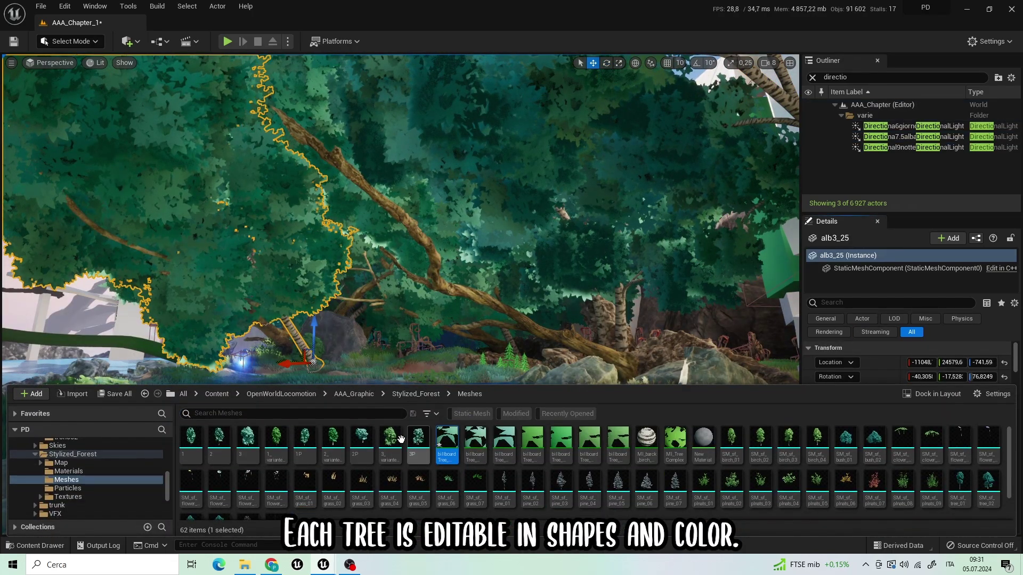
# Open the alb3_25 tree's leaf material instance and pick a different baseColor Color on the color wheel
pyautogui.doubleClick(443, 436)
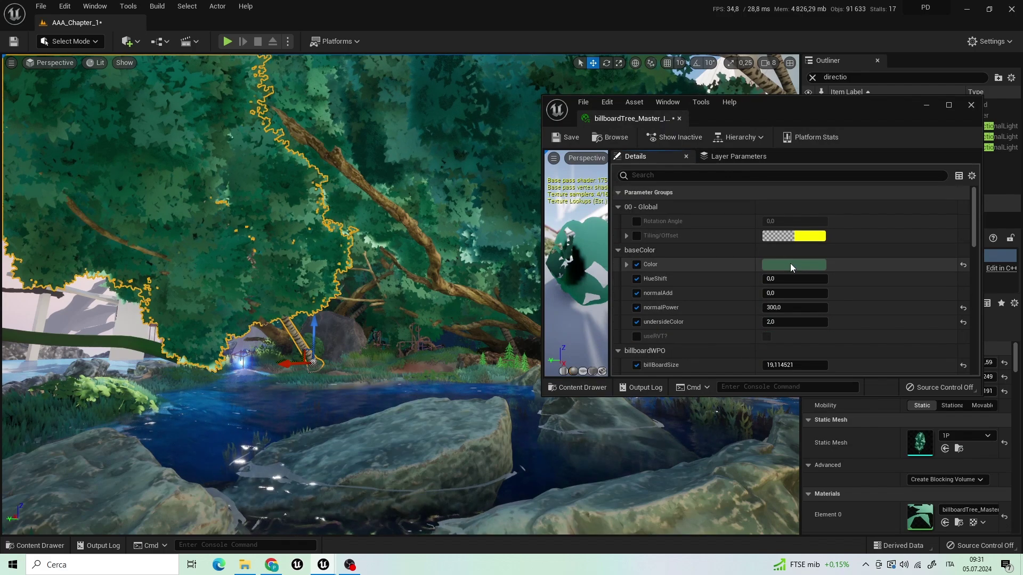
pyautogui.click(790, 265)
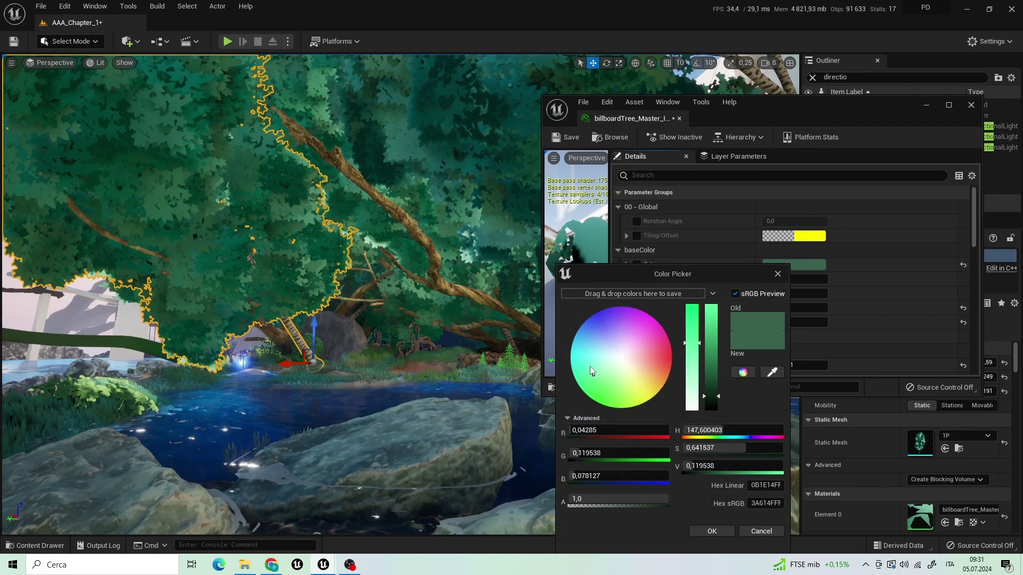
pyautogui.moveTo(588, 360); pyautogui.dragTo(657, 369)
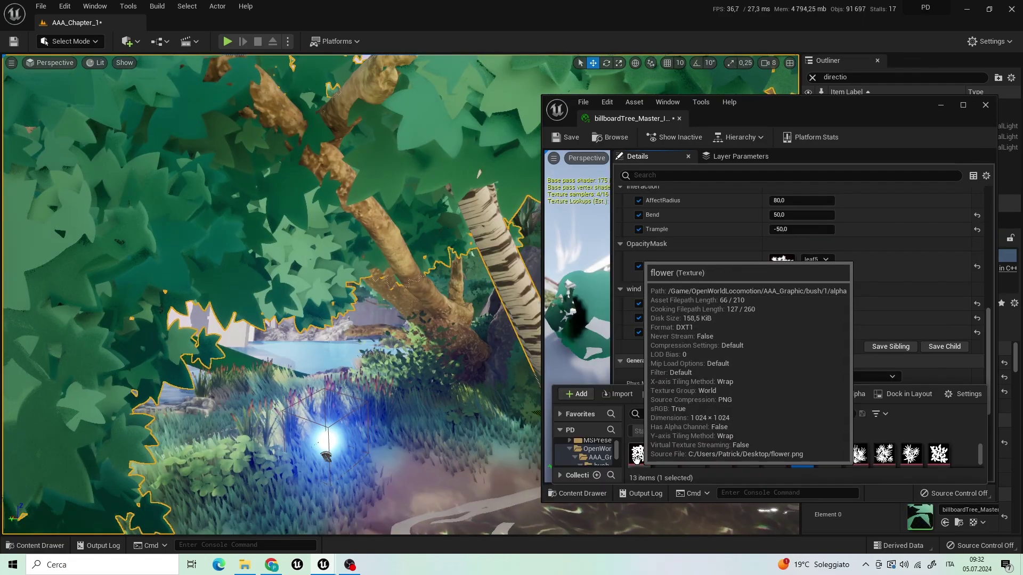
# Assign the flower texture as the tree material's OpacityMask and view the reshaped foliage
pyautogui.moveTo(771, 312); pyautogui.dragTo(785, 272)
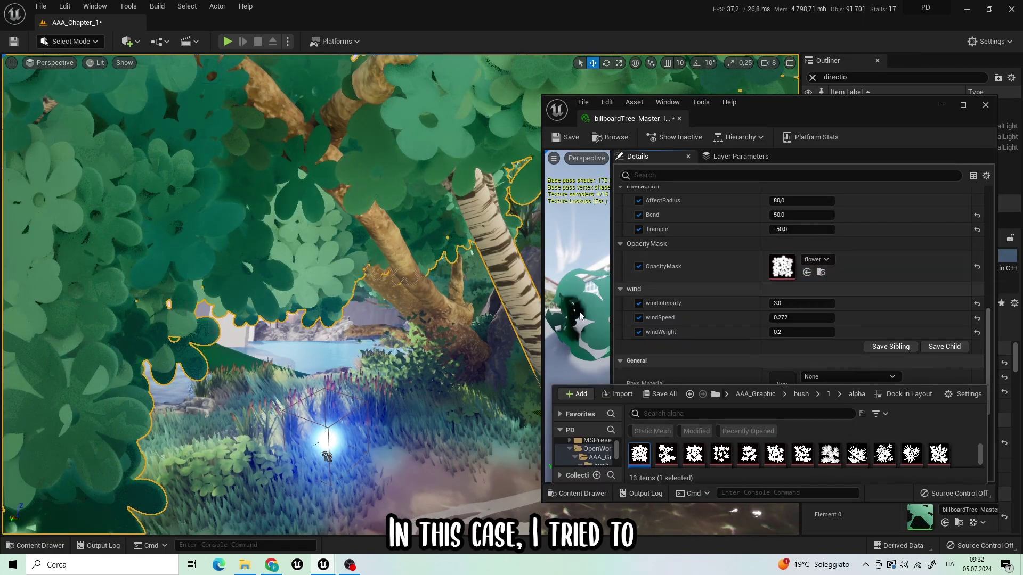
pyautogui.scroll(-2, 270, 295)
pyautogui.press('s')
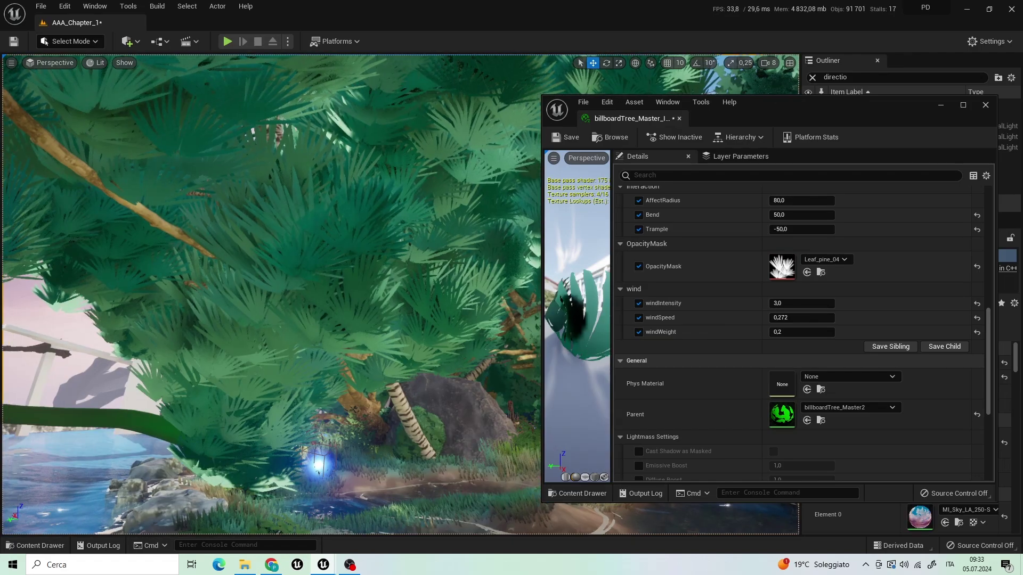
# Inspect the Leaf_pine_04 foliage on the trees and undo the last OpacityMask change
pyautogui.moveTo(270, 295); pyautogui.dragTo(367, 301, button='right')
pyautogui.moveTo(434, 230); pyautogui.dragTo(423, 232, button='right')
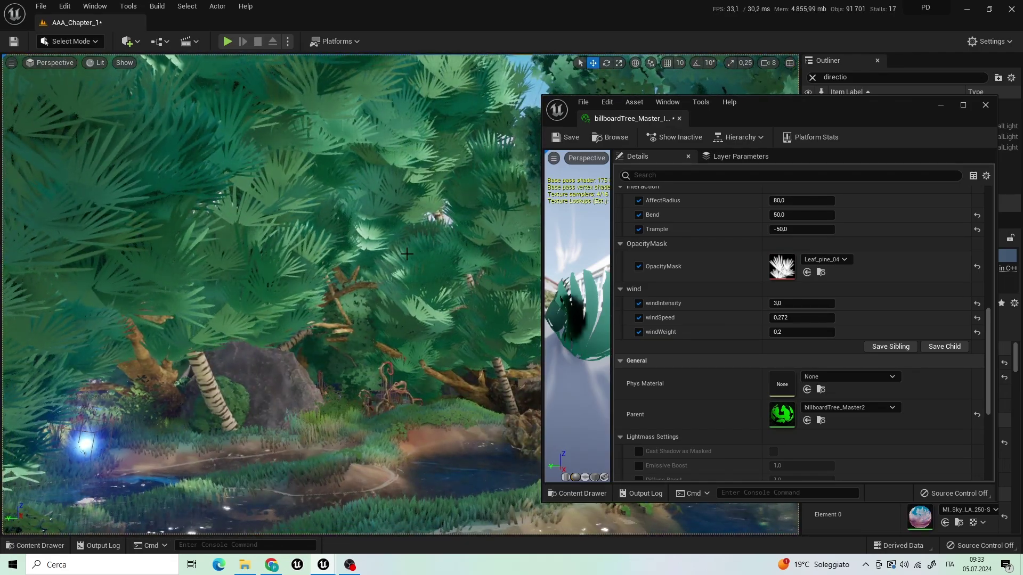
pyautogui.hotkey('ctrl', 'z')
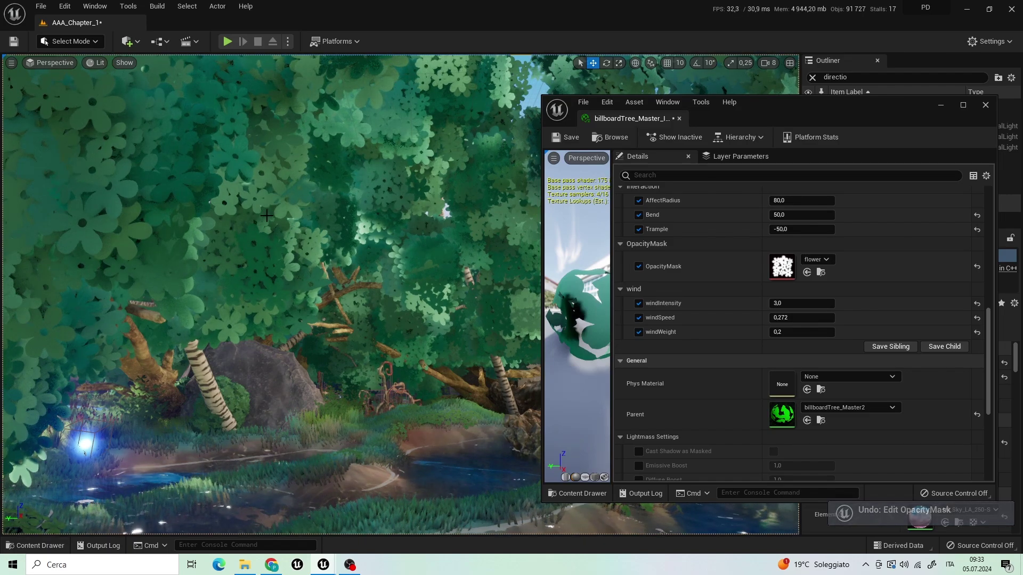
pyautogui.click(257, 227)
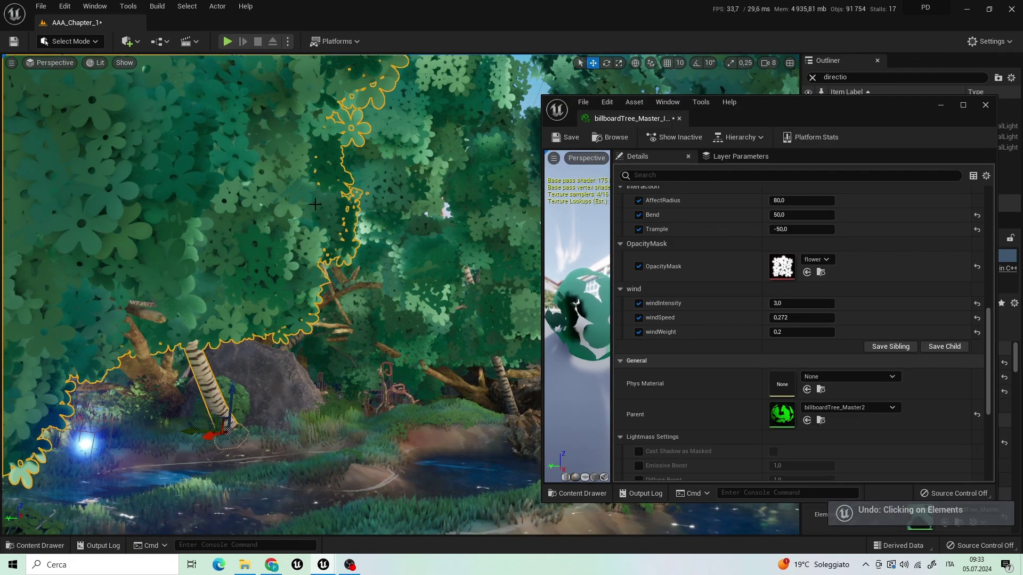
pyautogui.hotkey('ctrl', 'z')
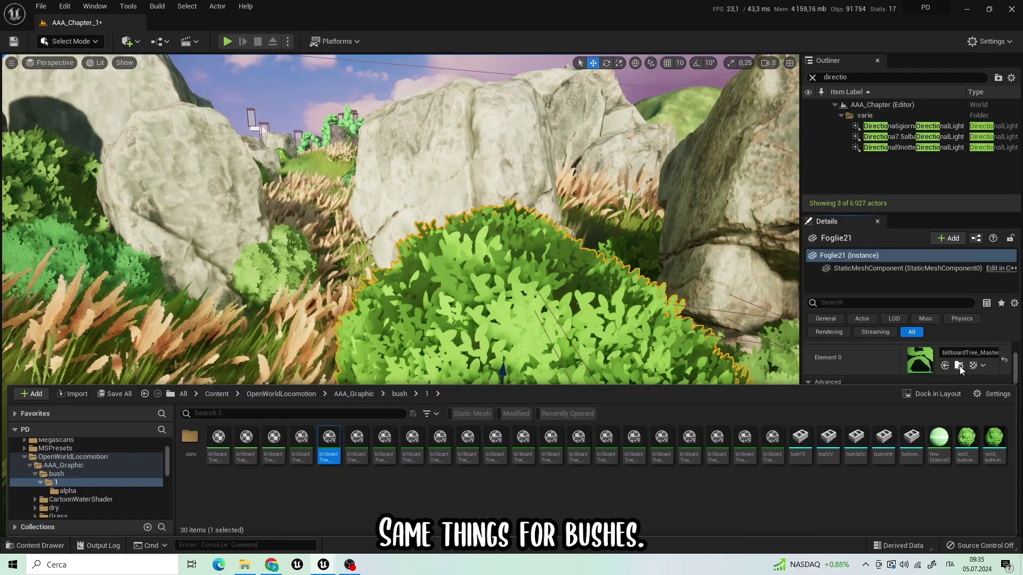
# Open the Foglie21 bush's material instance and set billBoardSize, billboardWPOScale and inflate to 0
pyautogui.doubleClick(327, 445)
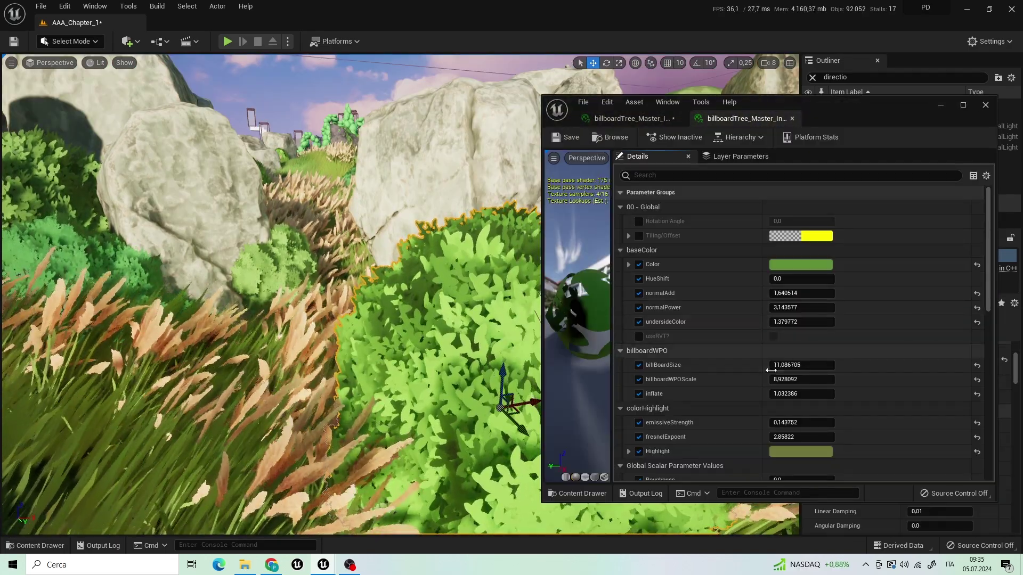
pyautogui.click(796, 365)
pyautogui.write('0')
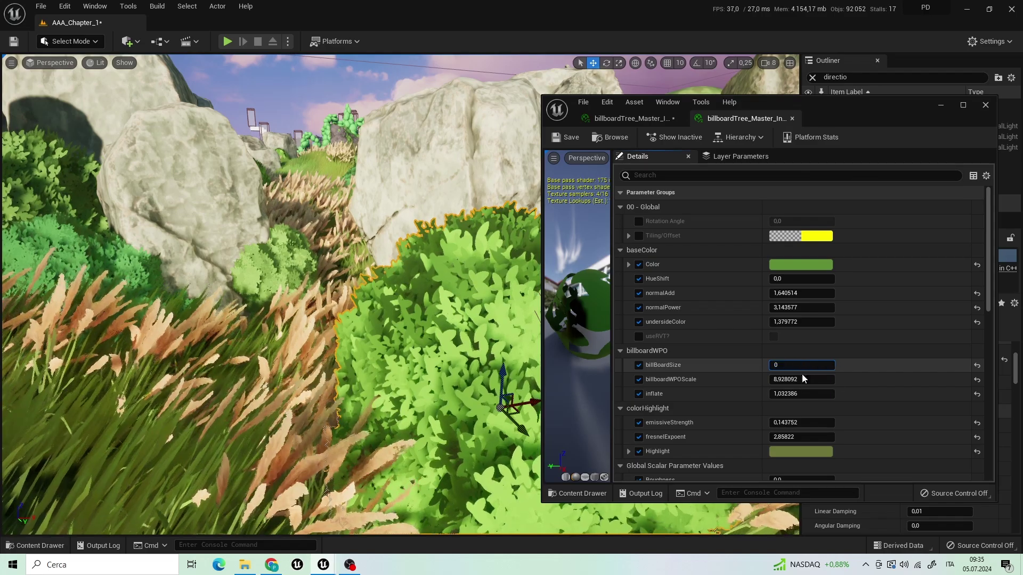
pyautogui.click(801, 379)
pyautogui.write('0')
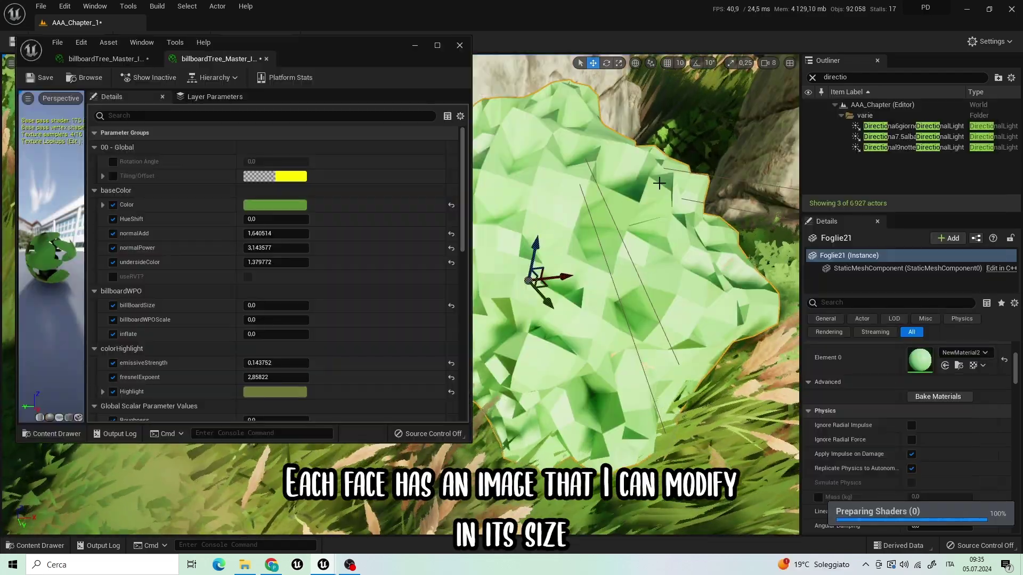
pyautogui.moveTo(658, 182); pyautogui.dragTo(600, 164, button='right')
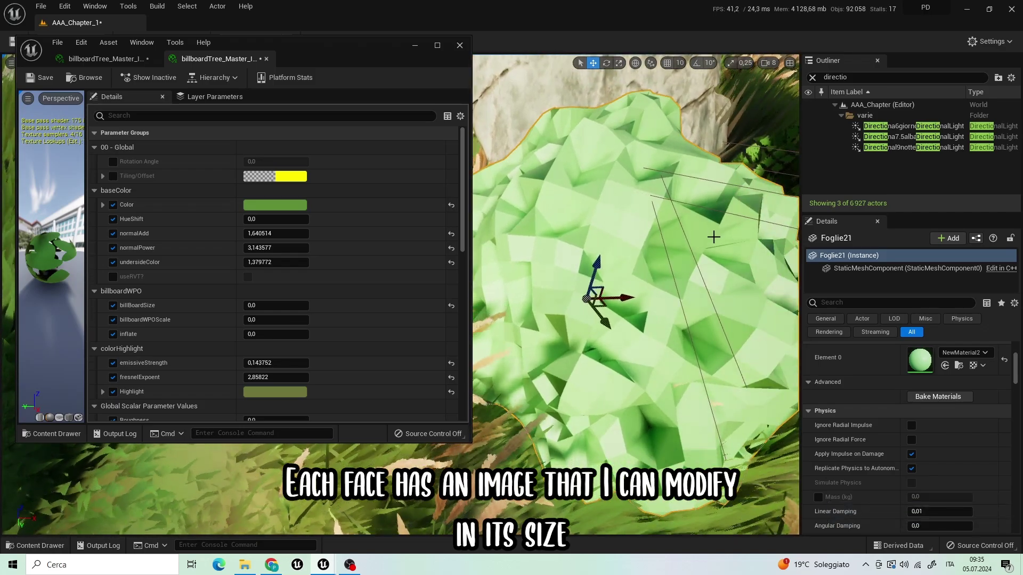
# Undo the three billboardWPO value changes on the bush material
pyautogui.hotkey('ctrl', 'z')
pyautogui.hotkey('ctrl', 'z')
pyautogui.hotkey('ctrl', 'z')
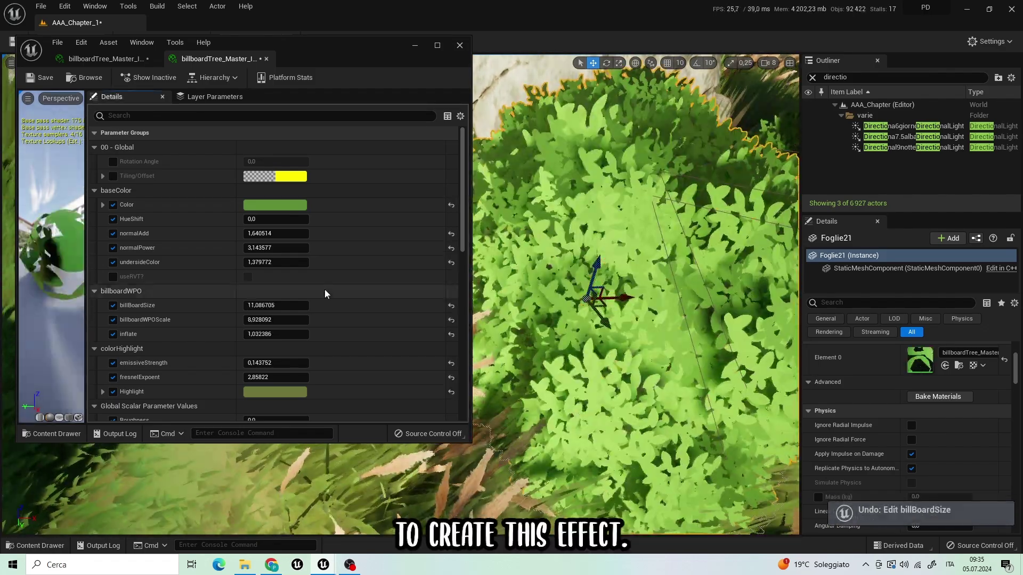
# Increase the Foglie21 bush material's billBoardSize while viewing its leaves
pyautogui.moveTo(483, 255); pyautogui.dragTo(496, 220, button='right')
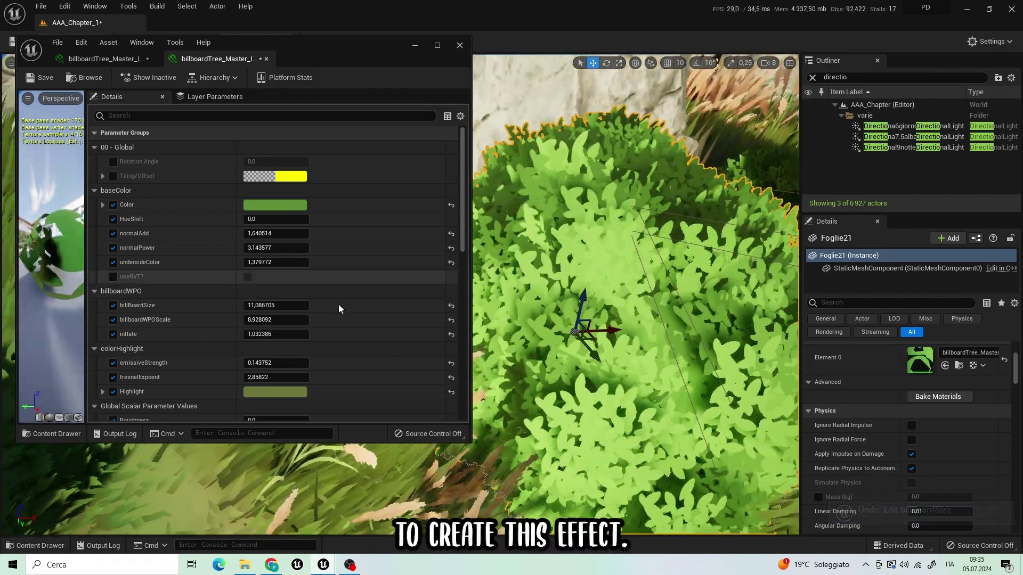
pyautogui.moveTo(273, 305)
pyautogui.mouseDown()
pyautogui.moveTo(237, 305)
pyautogui.moveTo(291, 305)
pyautogui.mouseUp()
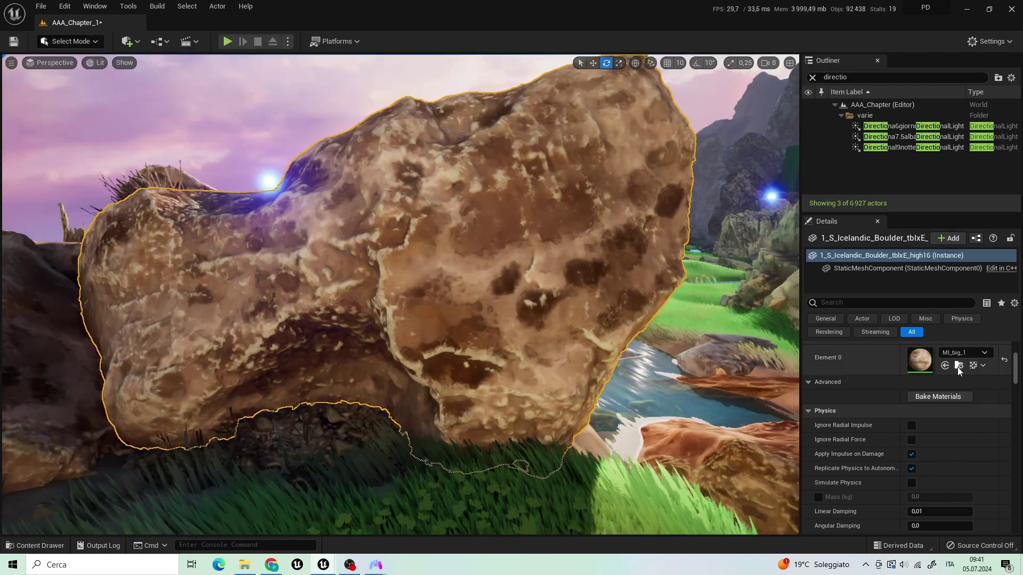
# Open the Icelandic boulder's MI_big_1 material and examine its 1_DefaultMaterial_BaseColor texture up close
pyautogui.click(958, 365)
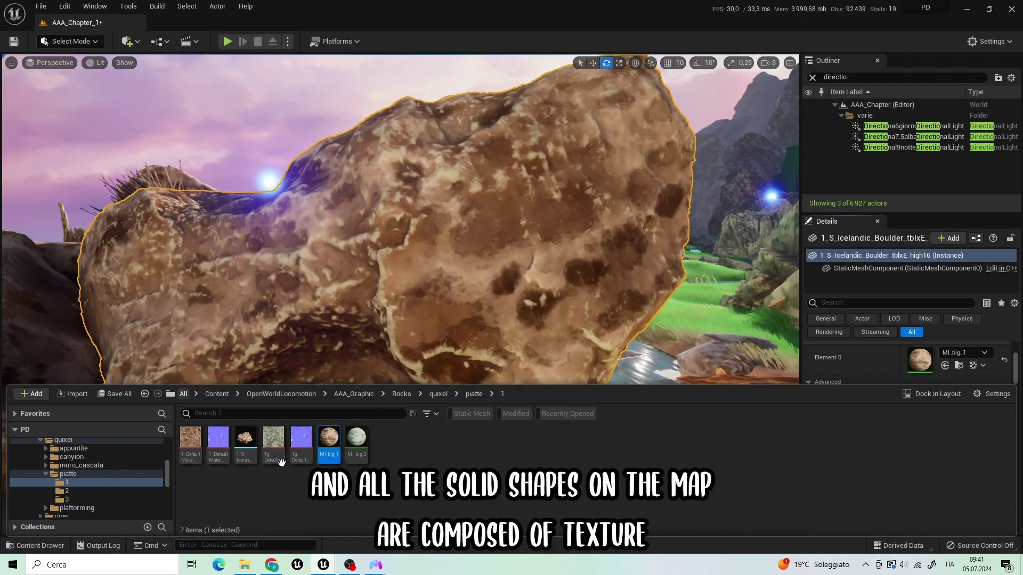
pyautogui.doubleClick(330, 438)
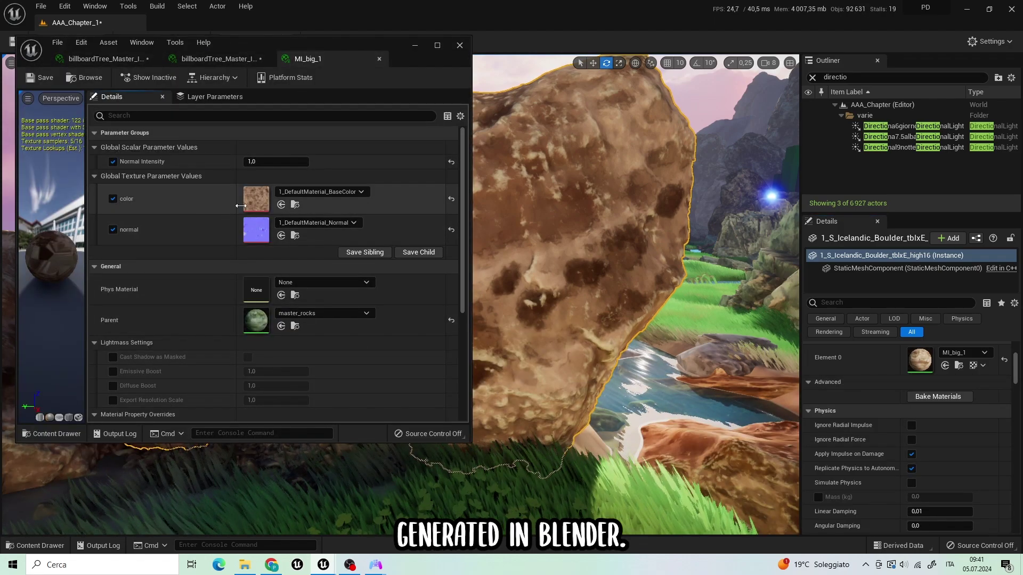
pyautogui.doubleClick(255, 201)
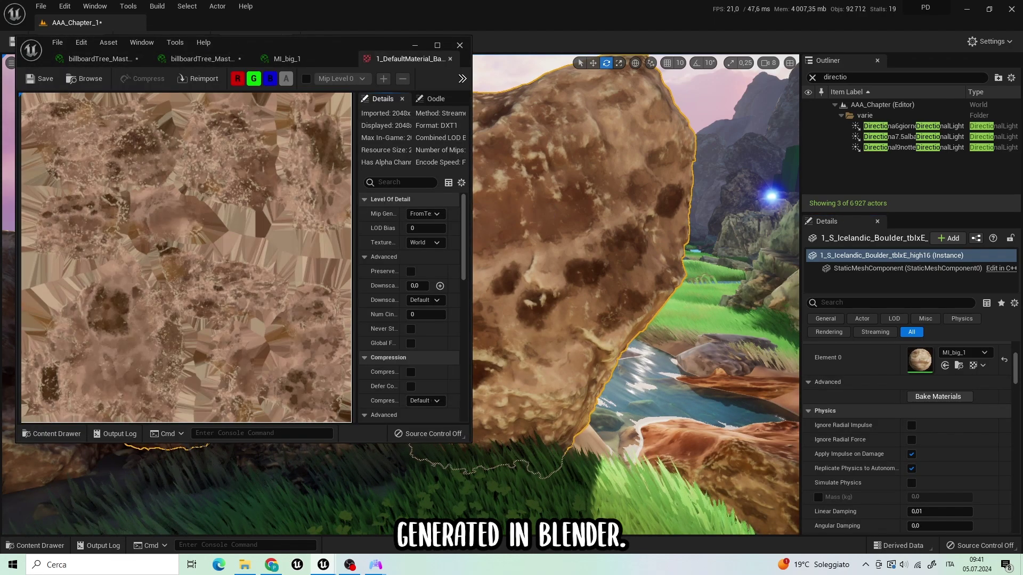
pyautogui.click(434, 45)
pyautogui.scroll(3, 260, 103)
pyautogui.scroll(3, 411, 125)
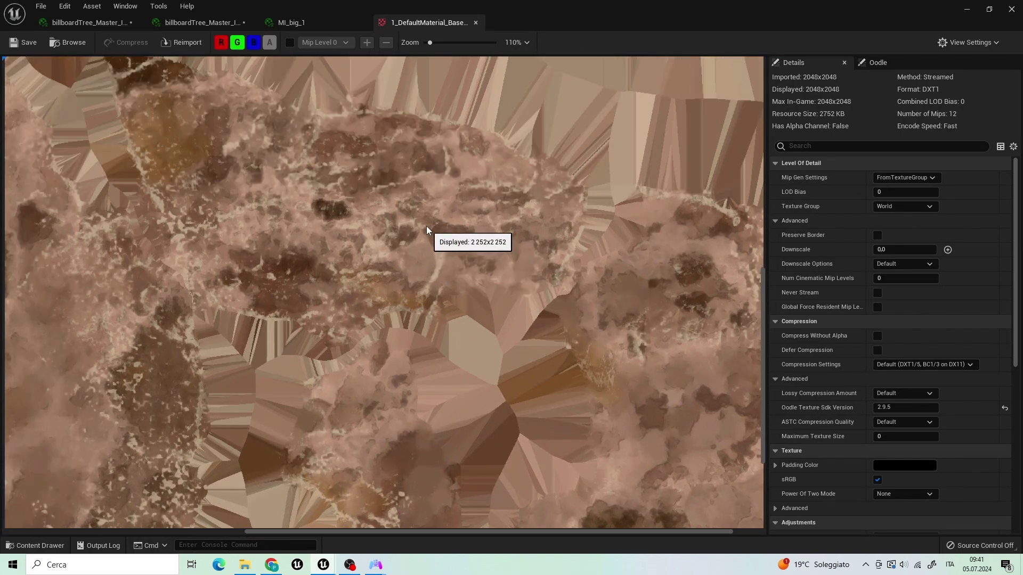
pyautogui.moveTo(427, 227); pyautogui.dragTo(751, 305)
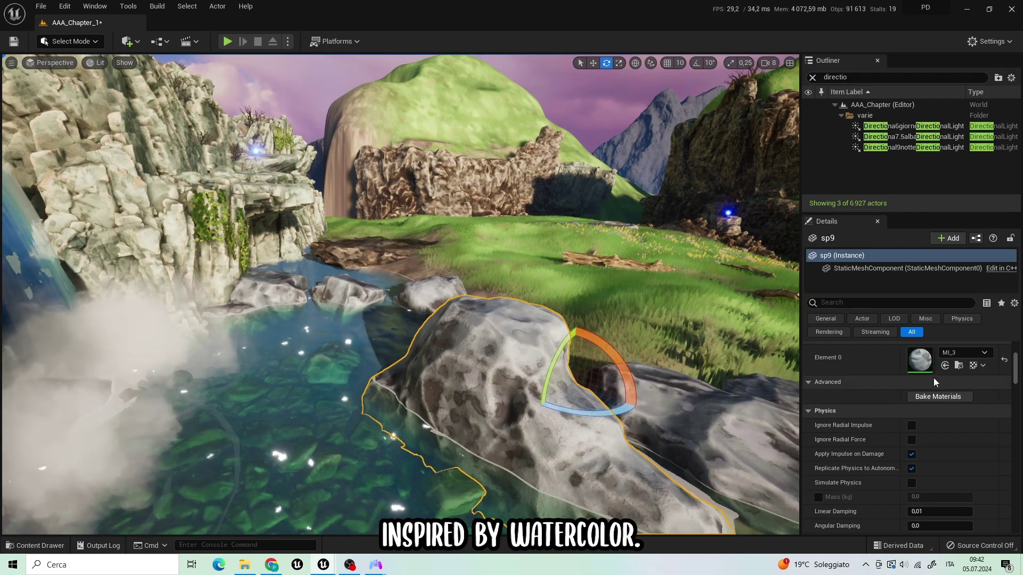
# Open the sp9 river rock's MI_3 material and examine its base color texture up close
pyautogui.click(958, 365)
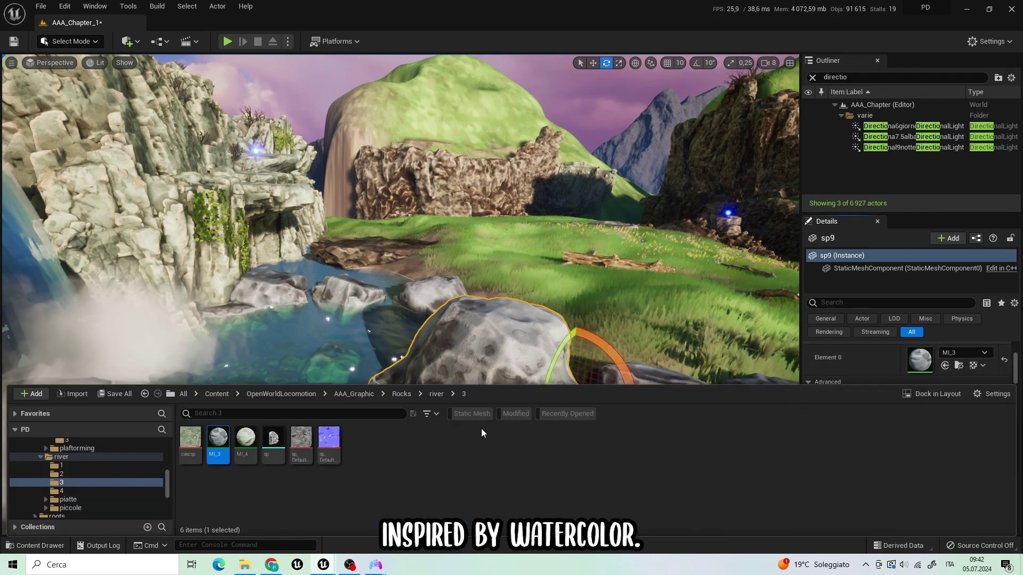
pyautogui.doubleClick(224, 442)
pyautogui.doubleClick(530, 164)
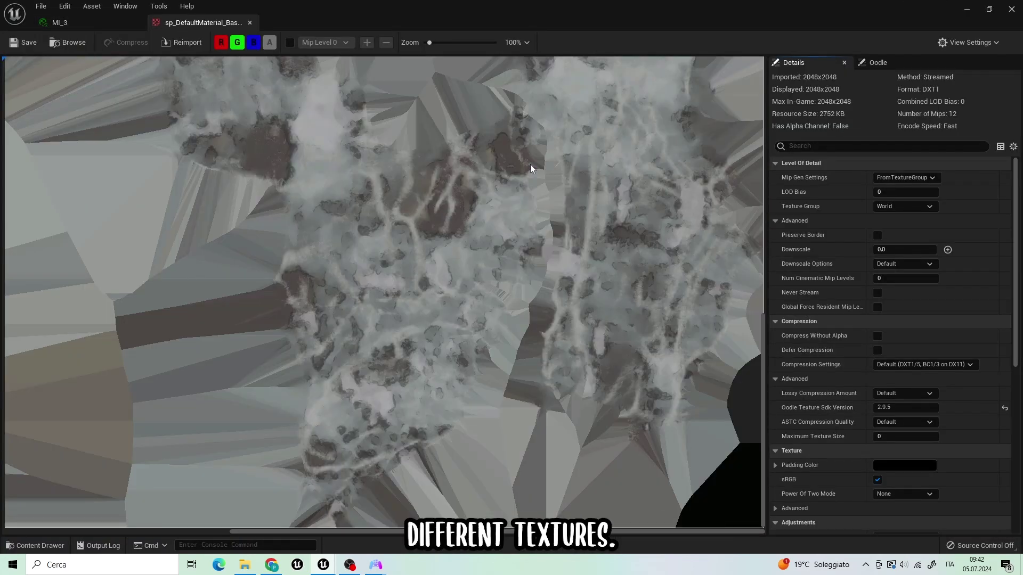
pyautogui.scroll(2, 660, 175)
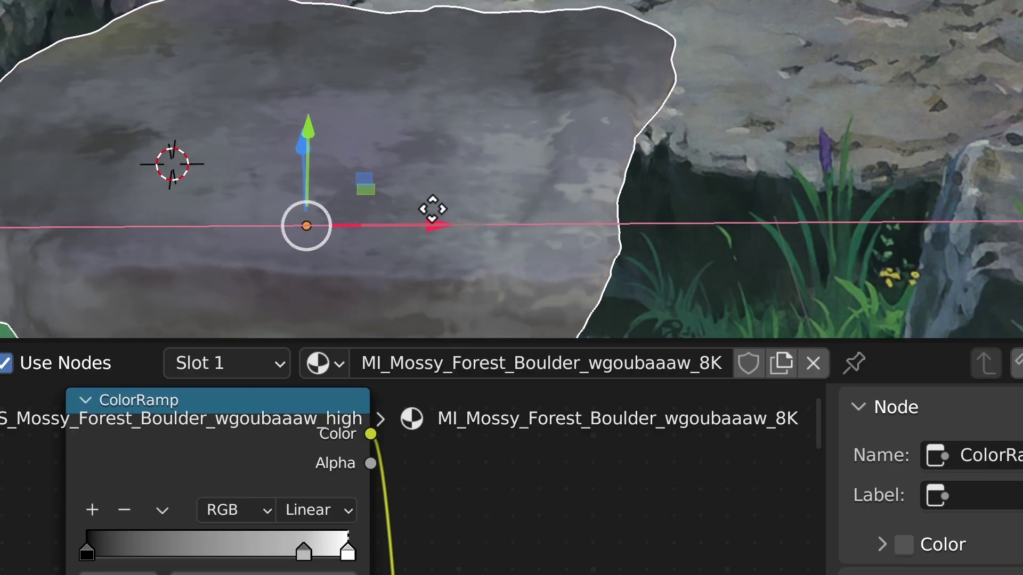
# Switch to Blender and examine the mossy forest boulder's painted surface in the viewport
pyautogui.moveTo(441, 209); pyautogui.dragTo(475, 205)
pyautogui.scroll(-4, 469, 176)
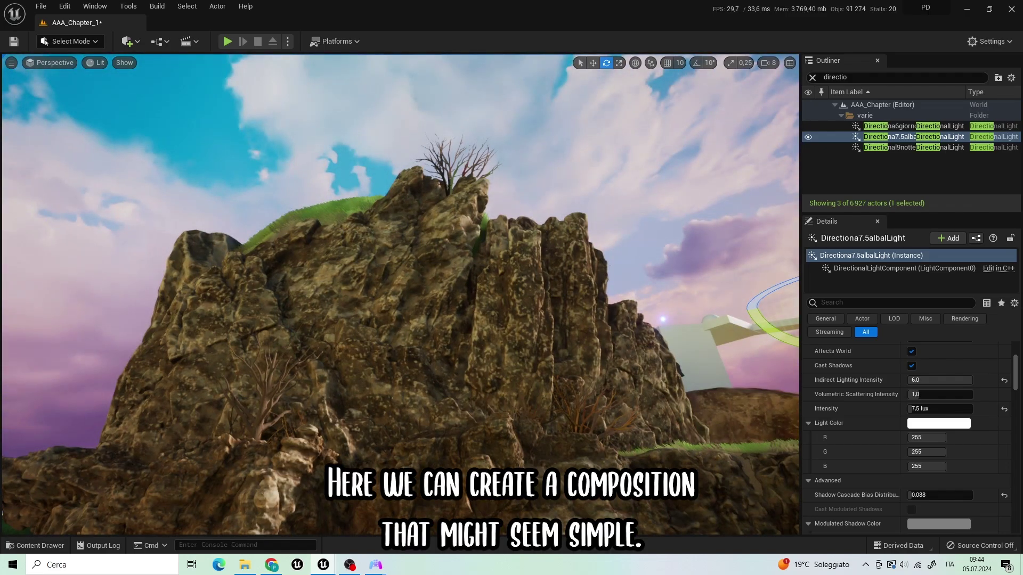
# Select the cliff's rock pieces one after another to examine how the composition is assembled
pyautogui.click(274, 329)
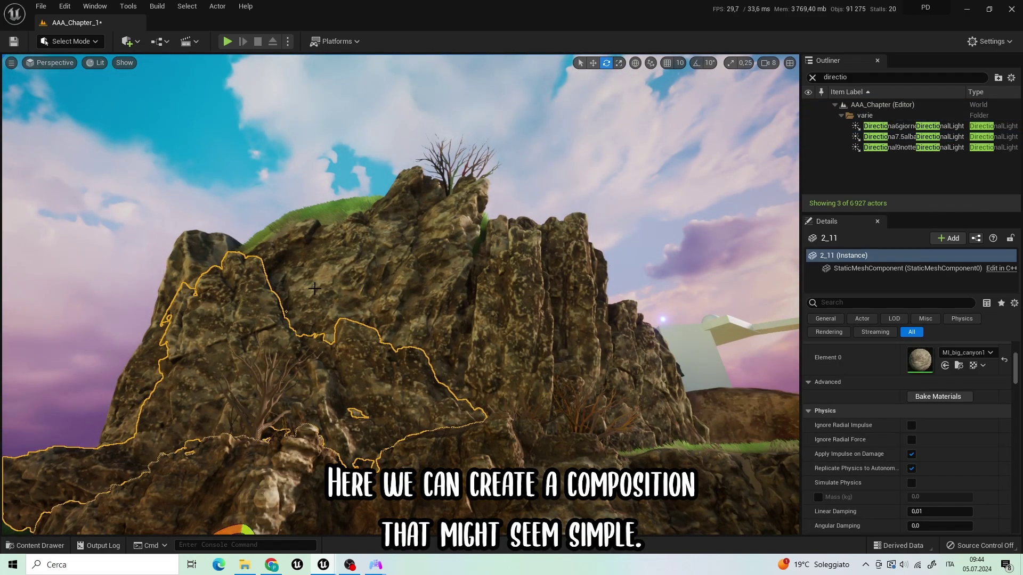
pyautogui.click(374, 267)
pyautogui.click(505, 276)
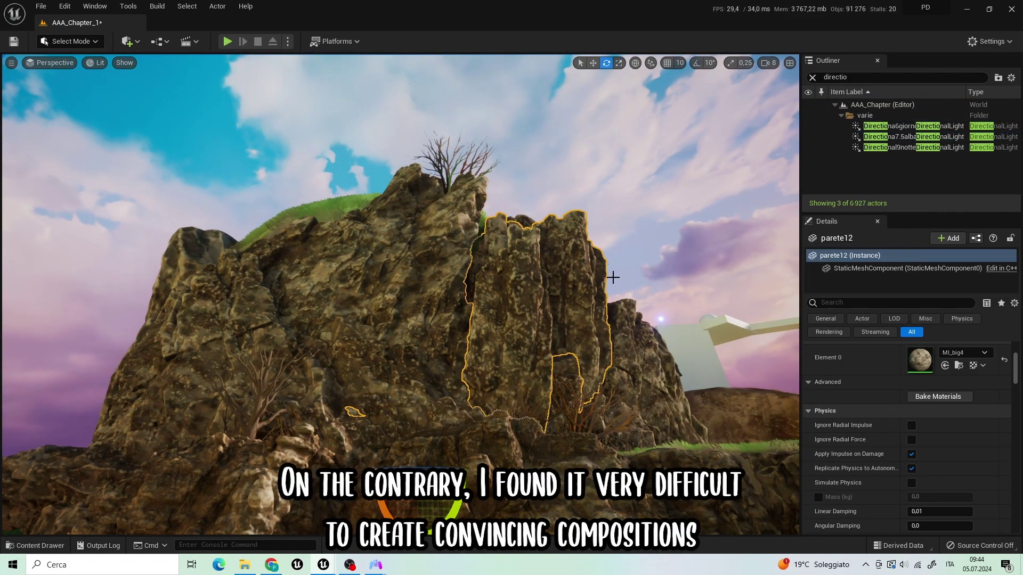
pyautogui.click(639, 397)
pyautogui.moveTo(660, 271); pyautogui.dragTo(580, 357, button='right')
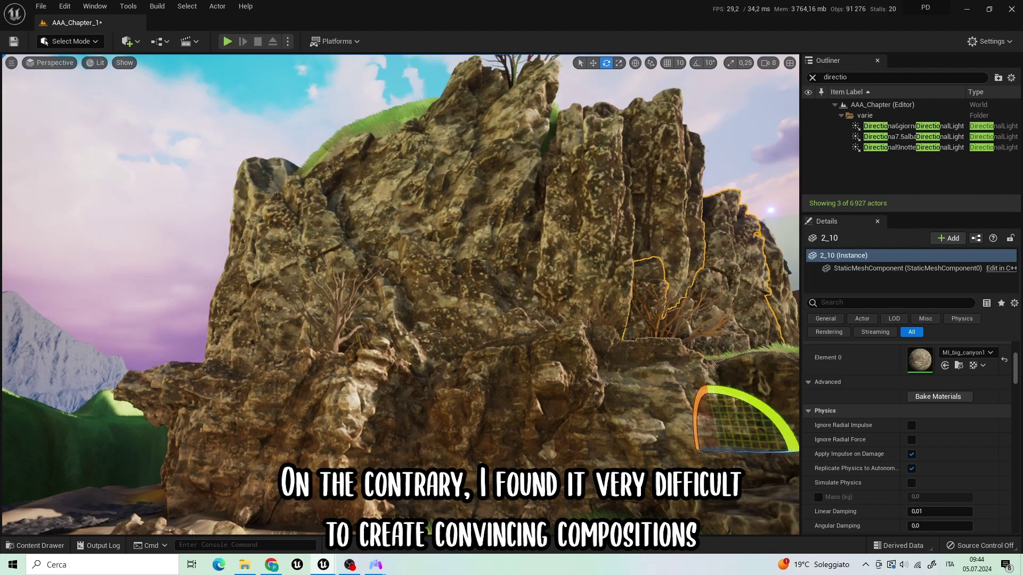
pyautogui.click(495, 373)
pyautogui.scroll(1, 335, 323)
# Select the bare tree and dry plants on the cliff ledge to examine the vegetation in the composition
pyautogui.click(335, 323)
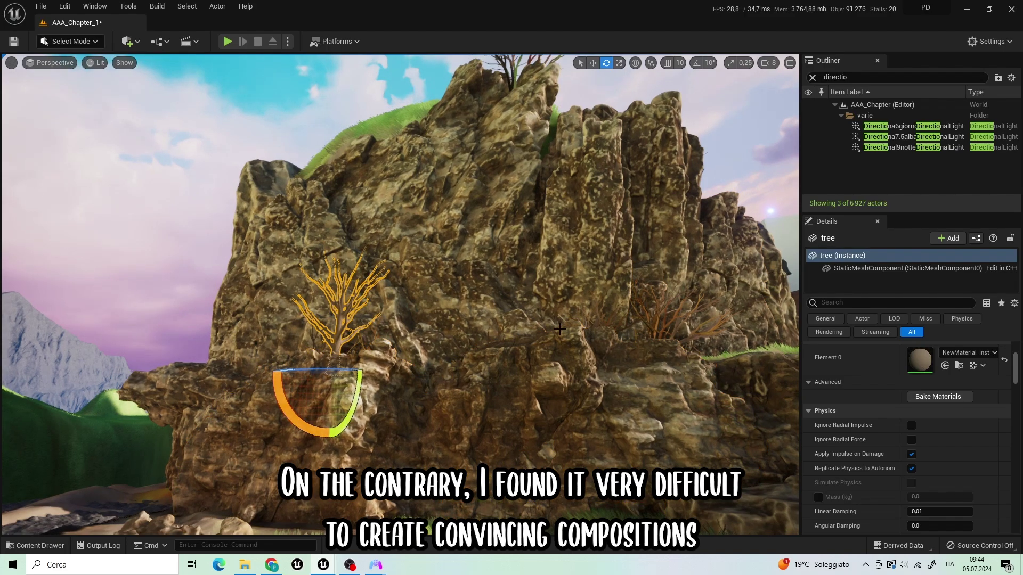
pyautogui.scroll(2, 559, 329)
pyautogui.moveTo(552, 339)
pyautogui.mouseDown(button='right')
pyautogui.moveTo(599, 339)
pyautogui.moveTo(600, 288)
pyautogui.moveTo(551, 339)
pyautogui.mouseUp(button='right')
pyautogui.click(551, 338)
pyautogui.click(422, 343)
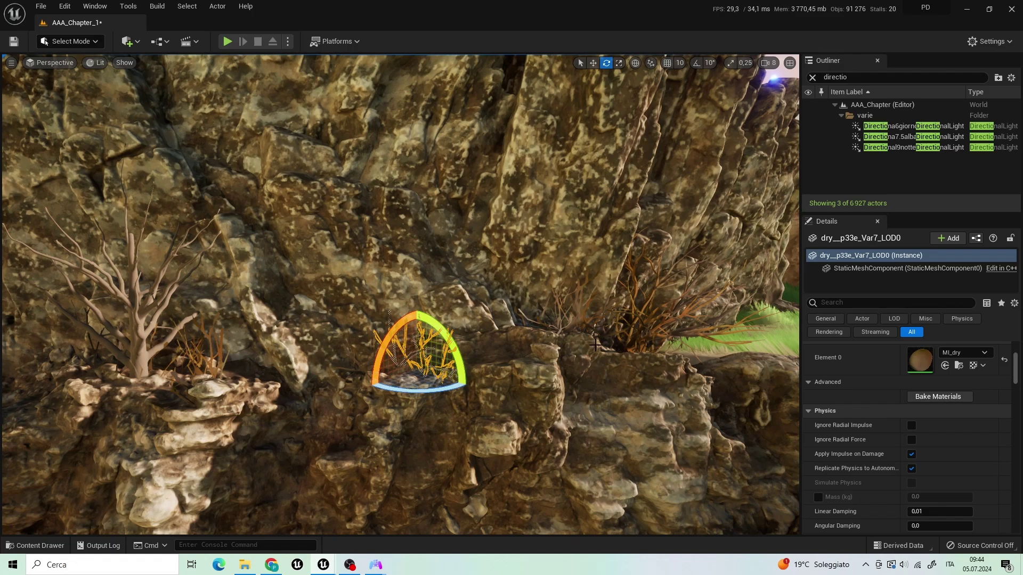
pyautogui.scroll(-2, 375, 314)
pyautogui.moveTo(388, 309); pyautogui.dragTo(357, 250, button='right')
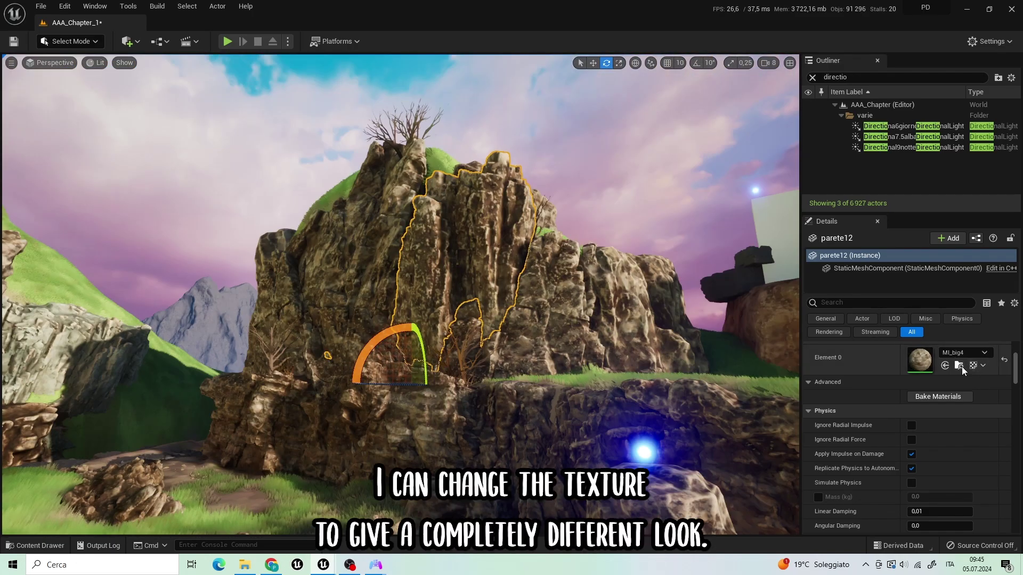
# Locate the parete12 rock wall's material among the assets and apply MI_big3 to the wall instead
pyautogui.click(958, 365)
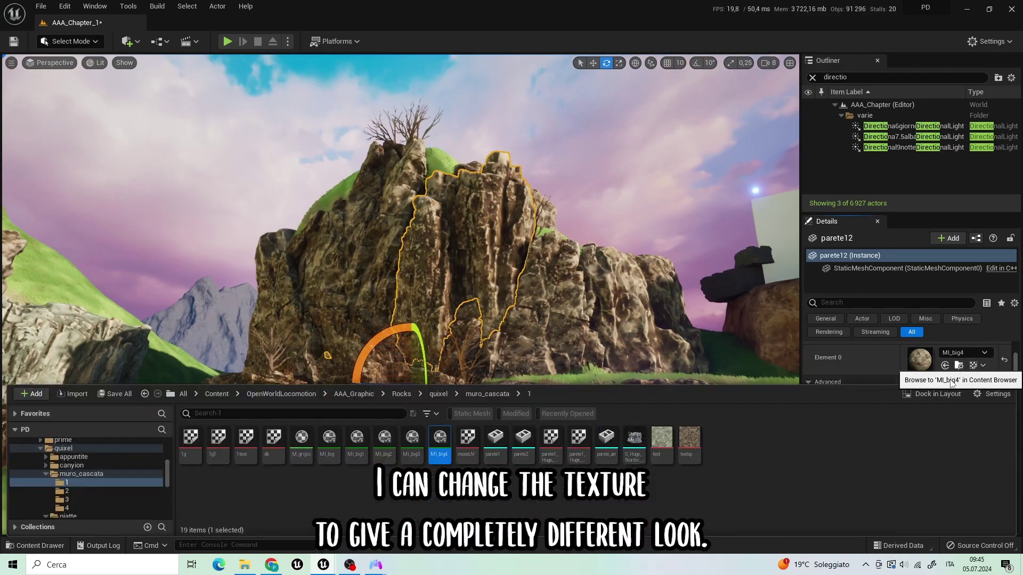
pyautogui.moveTo(412, 439); pyautogui.dragTo(432, 289)
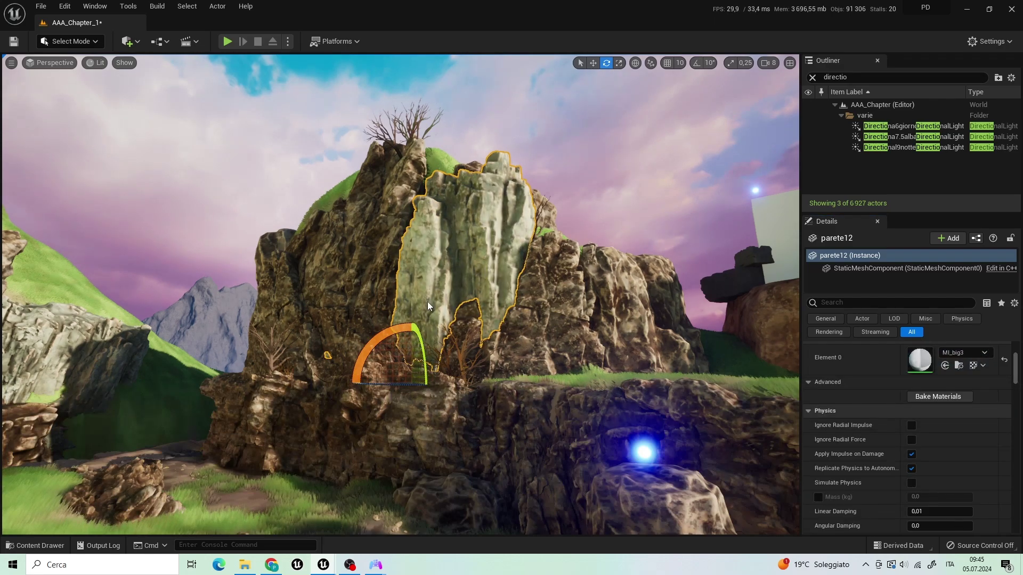
# Try a paler rock material on the cliff piece beside parete12, and undo that change
pyautogui.hotkey('ctrl', 'space')
pyautogui.moveTo(577, 438); pyautogui.dragTo(619, 208)
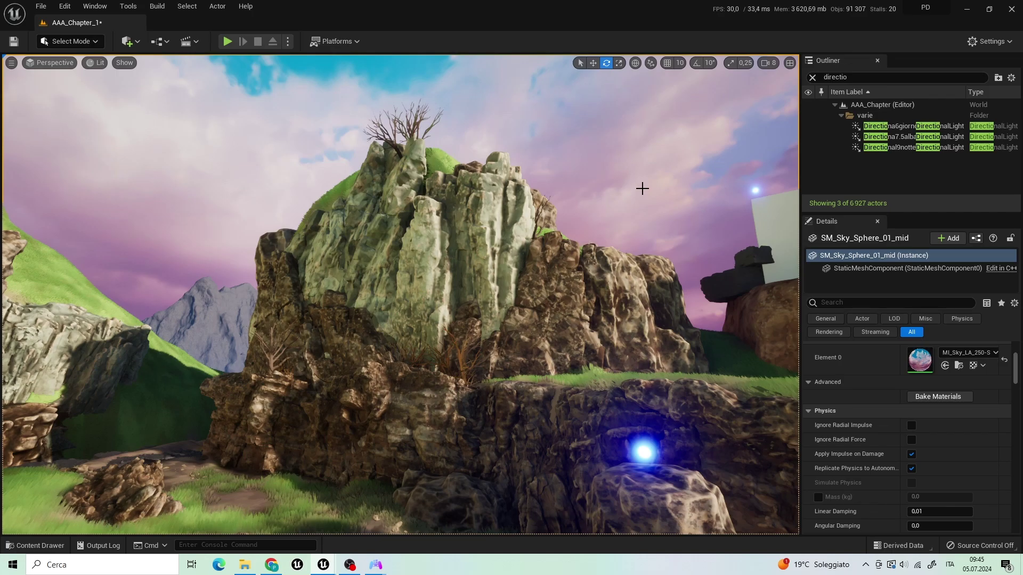
pyautogui.hotkey('ctrl', 'z')
pyautogui.hotkey('ctrl', 'z')
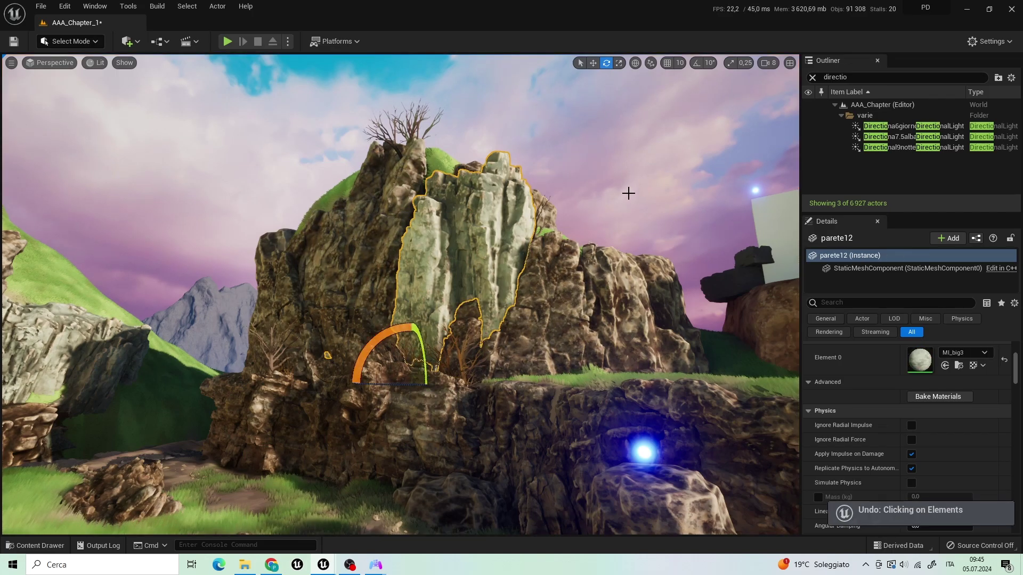
# Undo the last action on the parete12 rock wall and clear the selection
pyautogui.hotkey('ctrl', 'z')
pyautogui.click(637, 189)
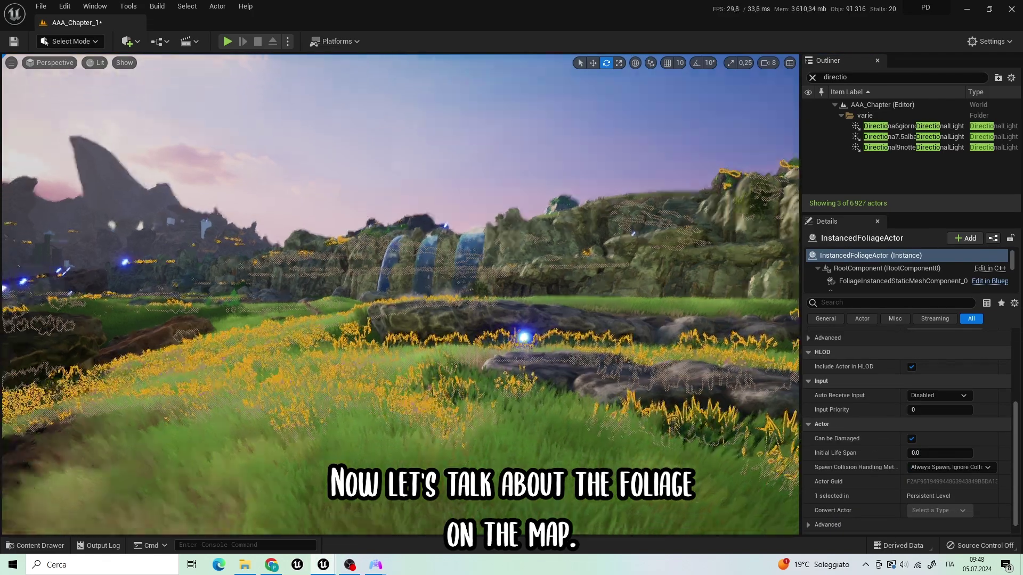
# Examine the selected foliage instances spread across the meadow and the rocky slopes
pyautogui.moveTo(452, 299); pyautogui.dragTo(378, 330, button='right')
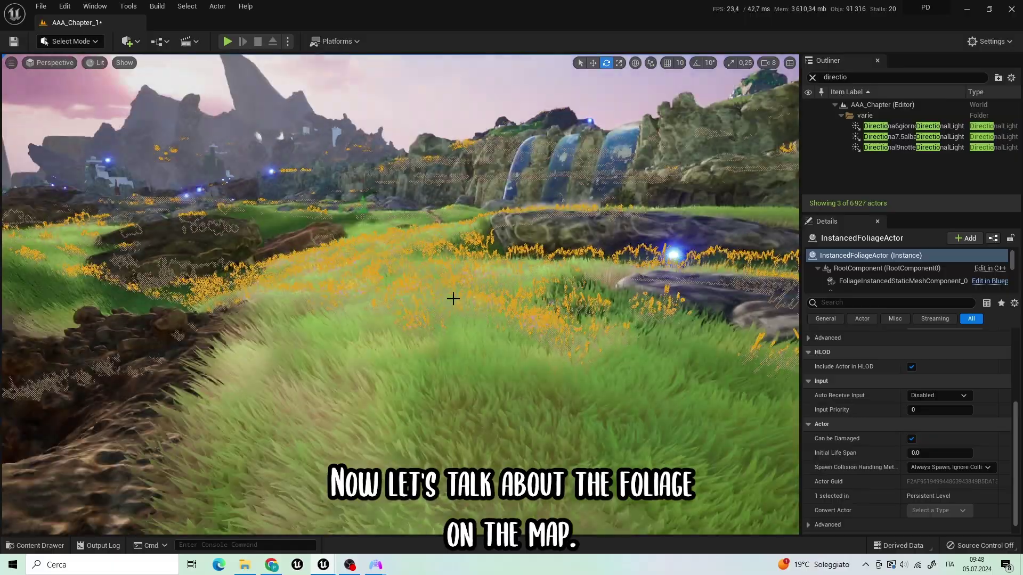
pyautogui.moveTo(471, 294); pyautogui.dragTo(389, 301, button='right')
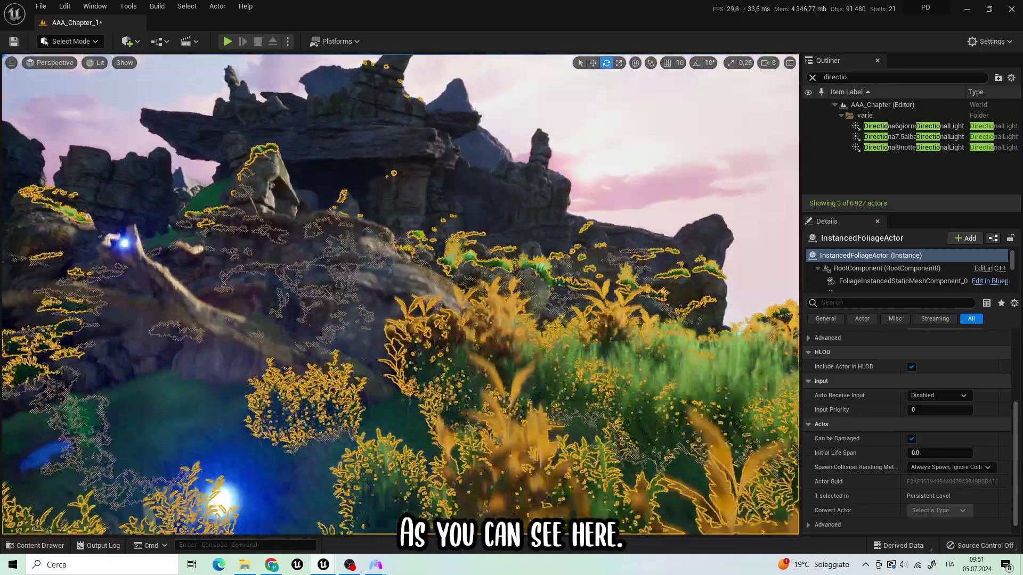
pyautogui.moveTo(739, 215); pyautogui.dragTo(746, 224, button='right')
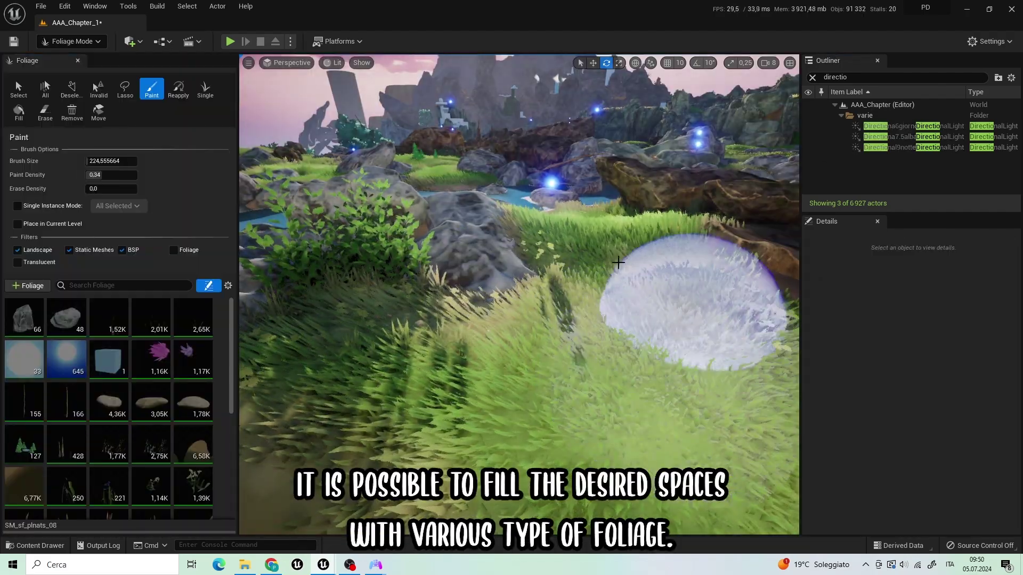
# Paint more bushes along the grassy path beside the rocks at 0.34 paint density, and return to selection mode
pyautogui.moveTo(617, 262); pyautogui.dragTo(613, 276, button='right')
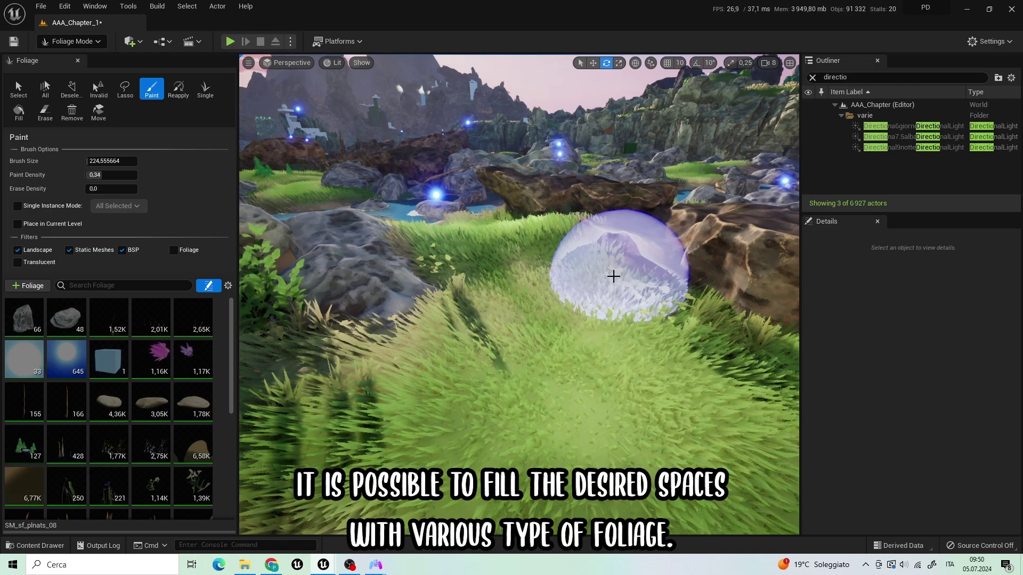
pyautogui.moveTo(613, 276); pyautogui.dragTo(671, 302)
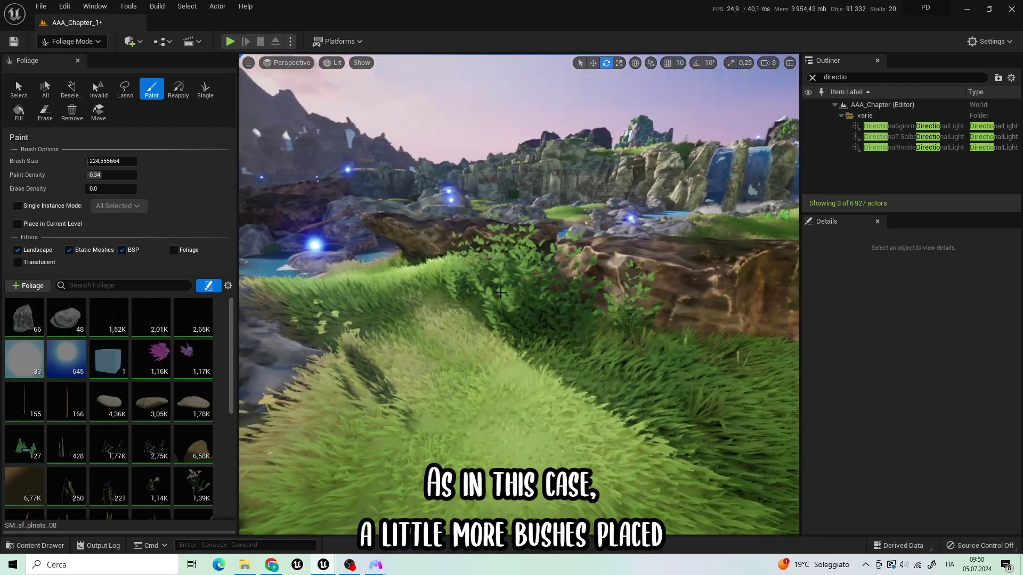
pyautogui.moveTo(433, 445); pyautogui.dragTo(388, 329, button='right')
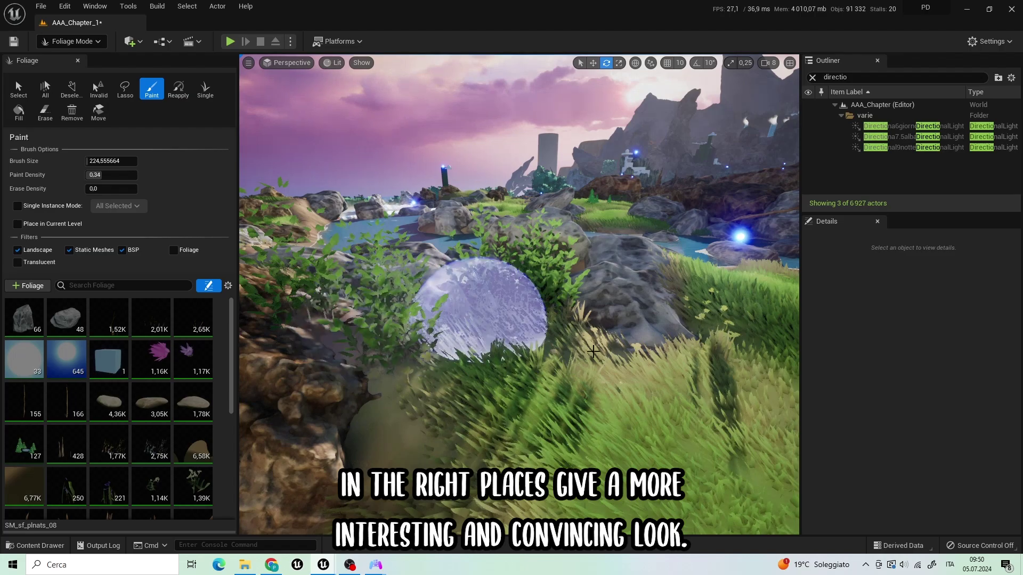
pyautogui.moveTo(751, 405)
pyautogui.mouseDown(button='right')
pyautogui.moveTo(672, 253)
pyautogui.moveTo(791, 237)
pyautogui.mouseUp(button='right')
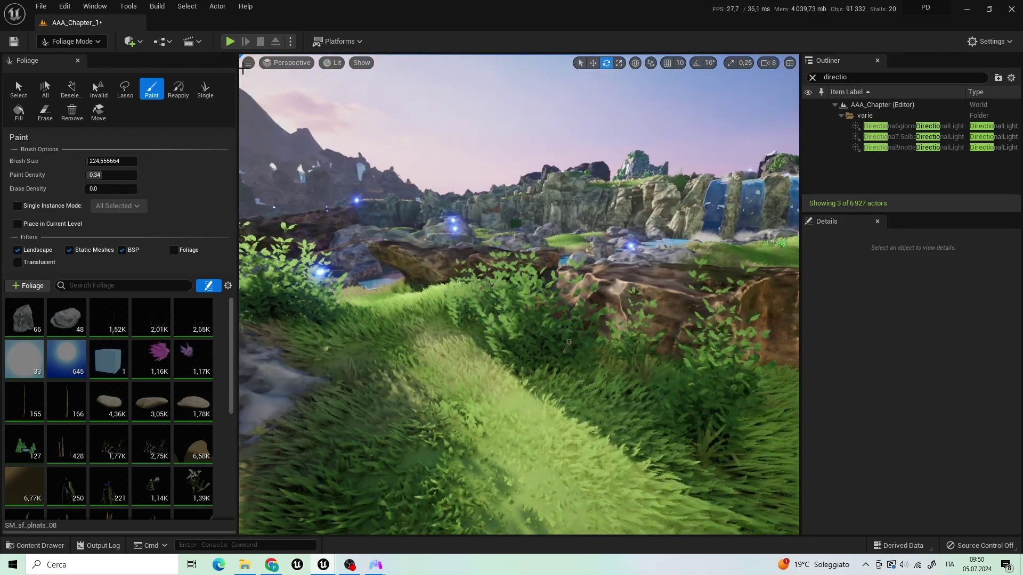
pyautogui.click(63, 42)
pyautogui.click(80, 61)
# Play the level in the editor and run the character forward along the path between the bushes
pyautogui.moveTo(396, 147); pyautogui.dragTo(474, 173, button='right')
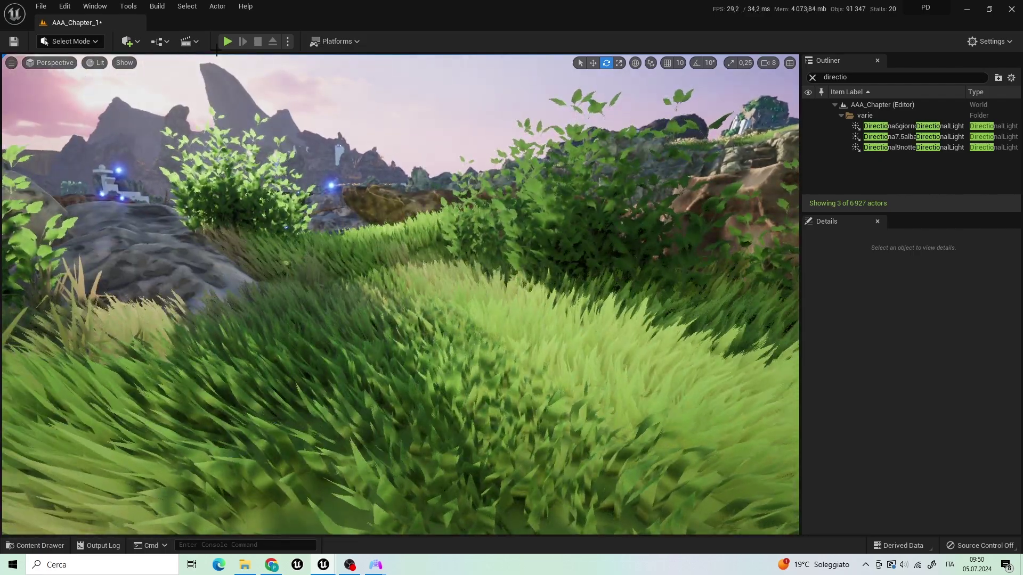
pyautogui.hotkey('alt', 'p')
pyautogui.press('w')
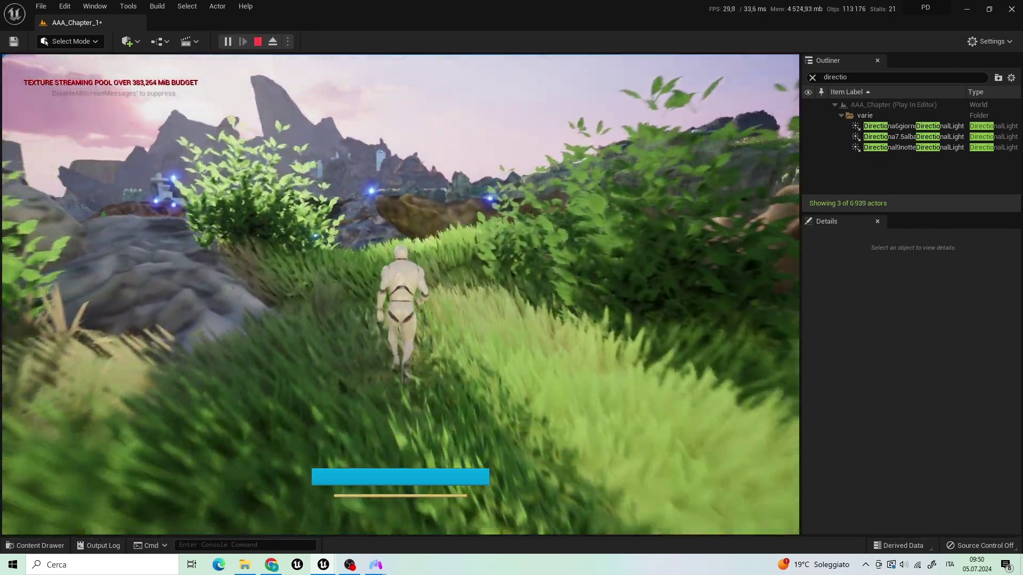
pyautogui.press('w')
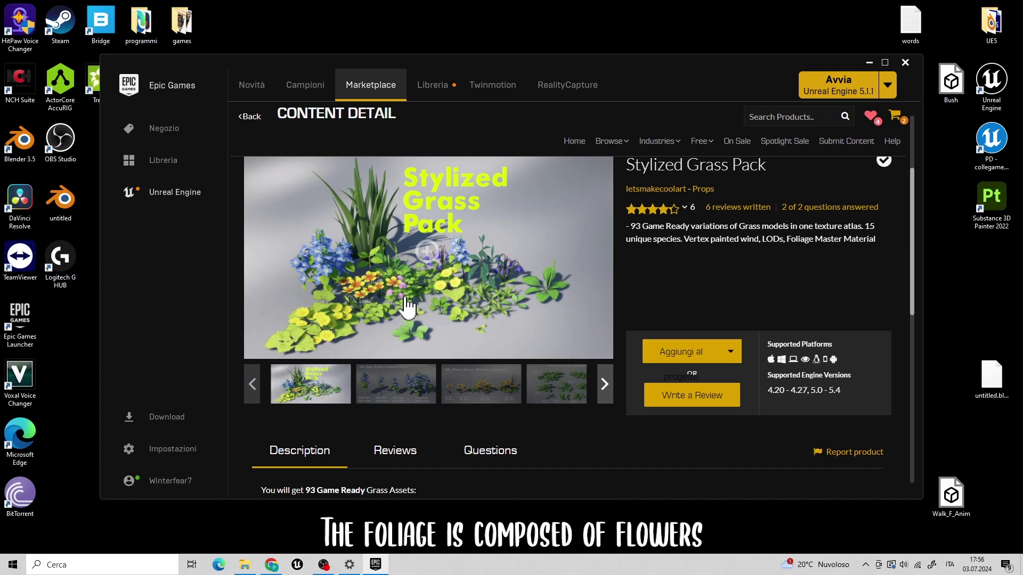
# In the Epic Games Launcher Marketplace, browse the Stylized Grass Pack's preview images and look over the Cartoon Water Shader page
pyautogui.click(397, 401)
pyautogui.click(468, 389)
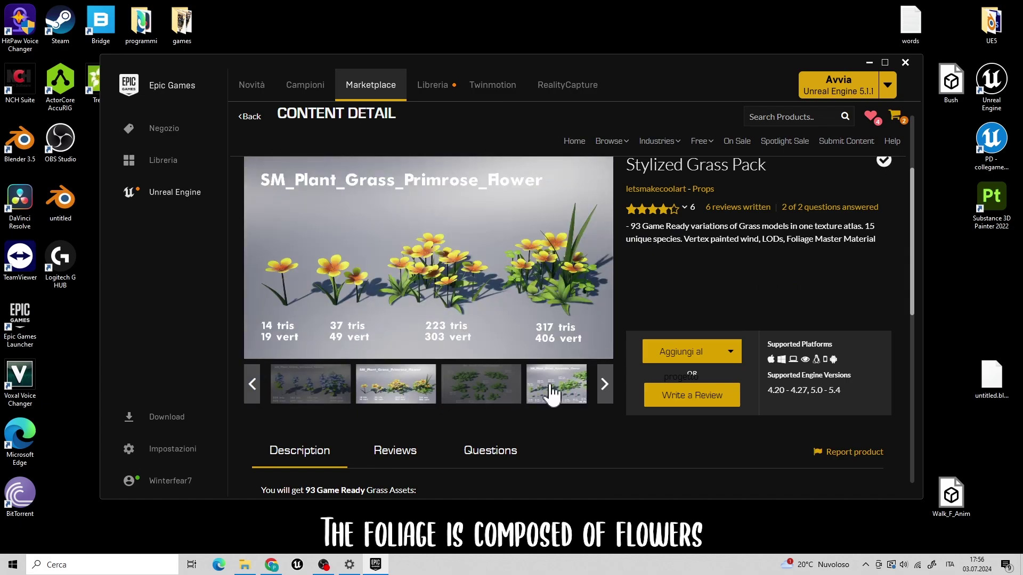
pyautogui.click(496, 387)
pyautogui.click(568, 397)
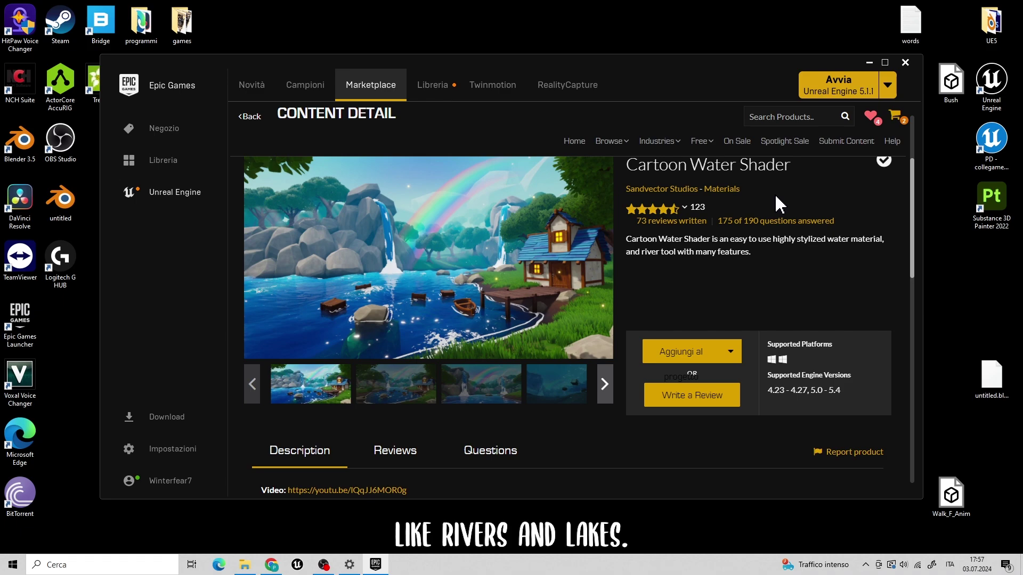
pyautogui.scroll(1, 776, 197)
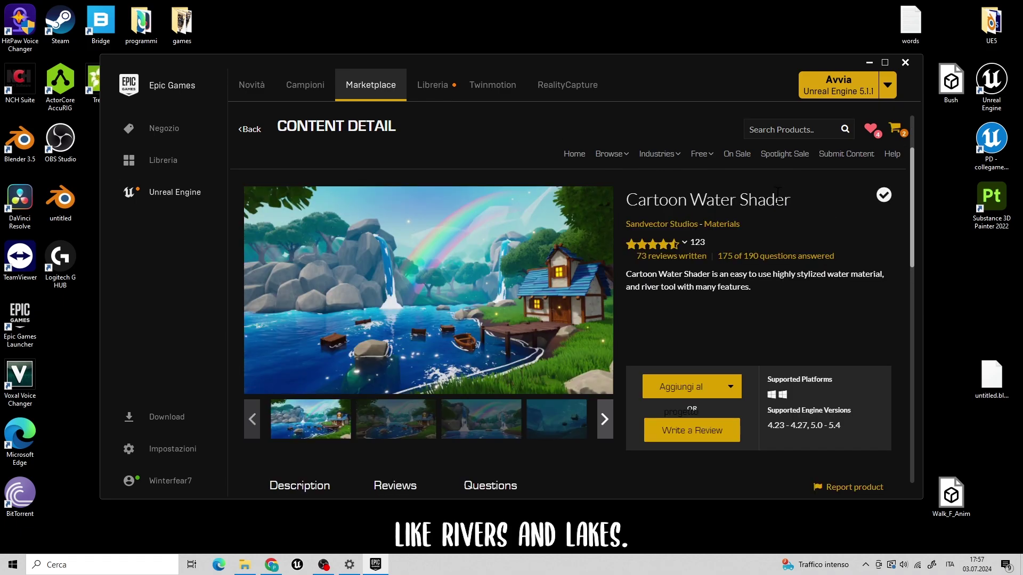
pyautogui.scroll(-1, 777, 195)
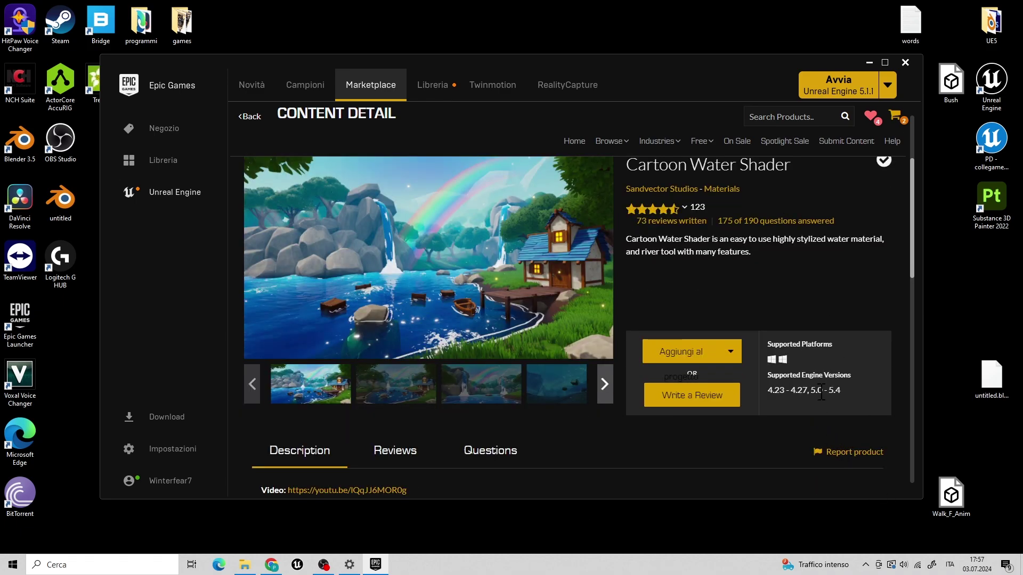